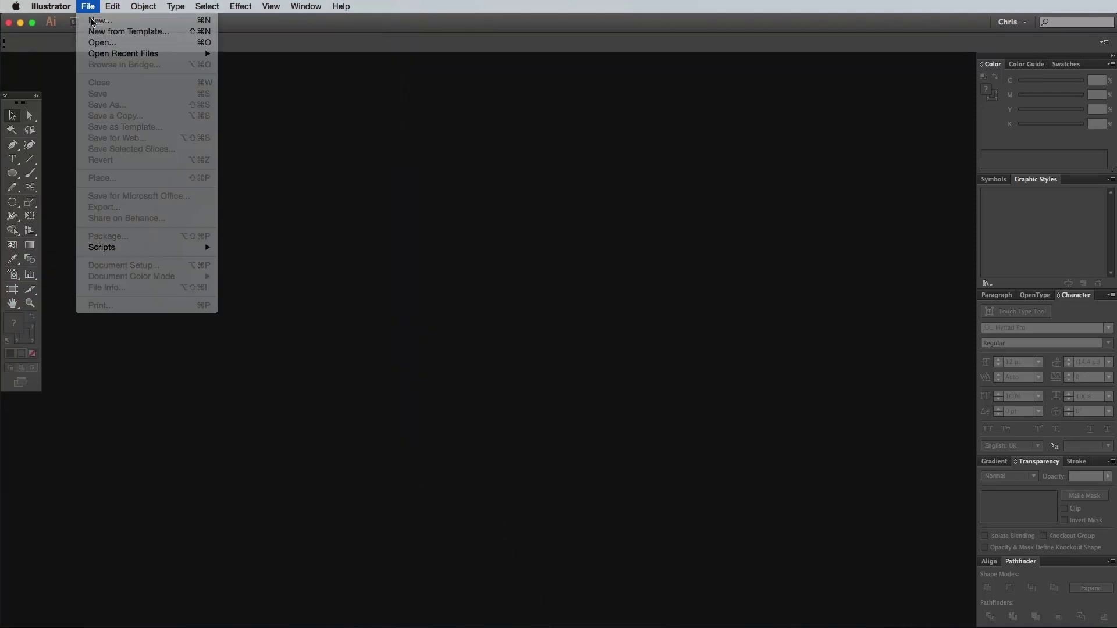
# - Create a new default CMYK document, Untitled-6, and hide its artboard edges
pyautogui.click(96, 23)
pyautogui.click(677, 395)
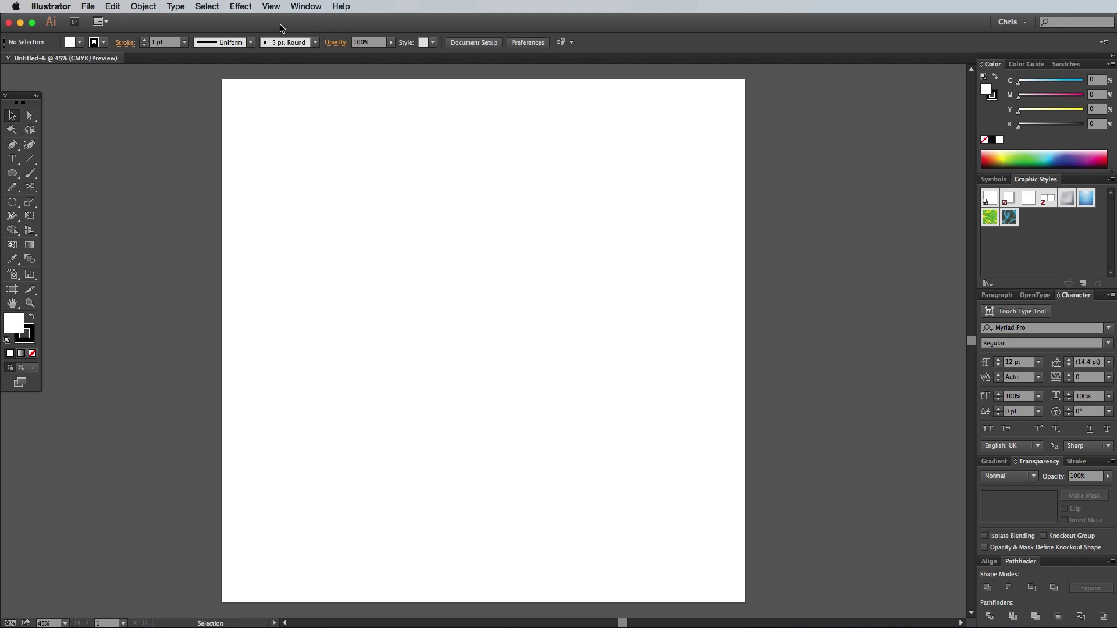
pyautogui.click(271, 7)
pyautogui.click(298, 170)
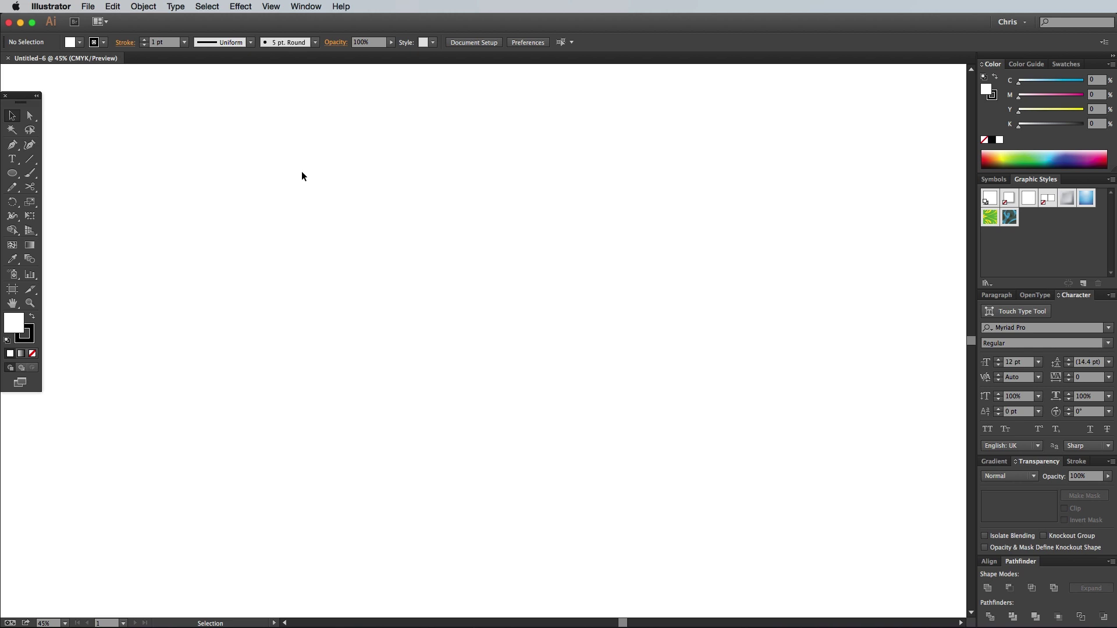
# - Draw a tall thin rectangle with black fill and no stroke
pyautogui.press('F5')
pyautogui.moveTo(12, 172); pyautogui.dragTo(61, 173)
pyautogui.moveTo(342, 203); pyautogui.dragTo(346, 432)
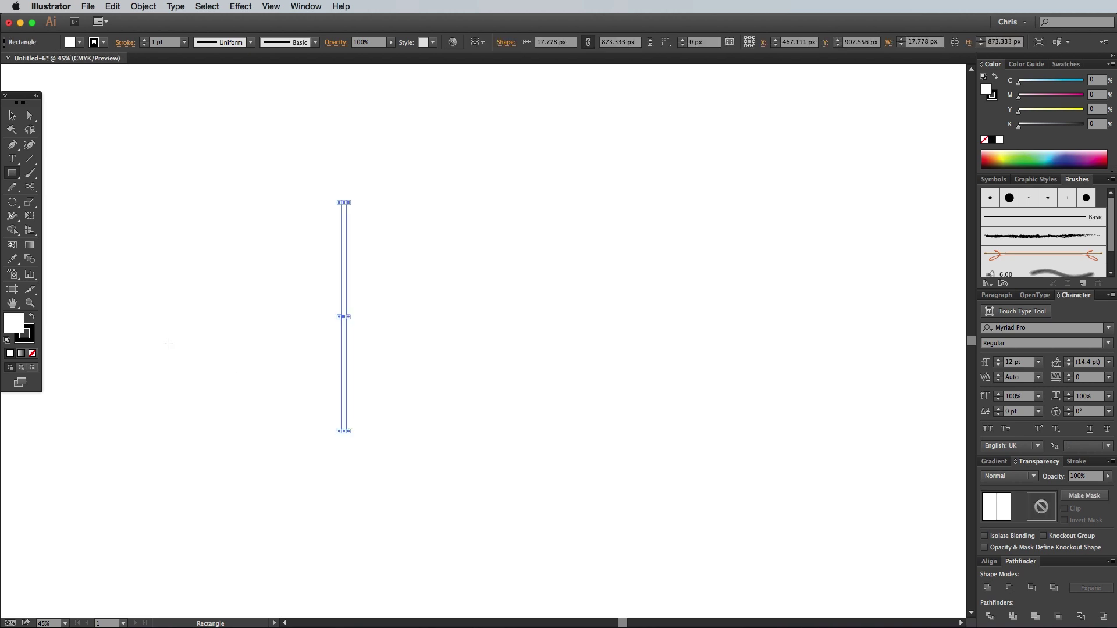
pyautogui.click(32, 316)
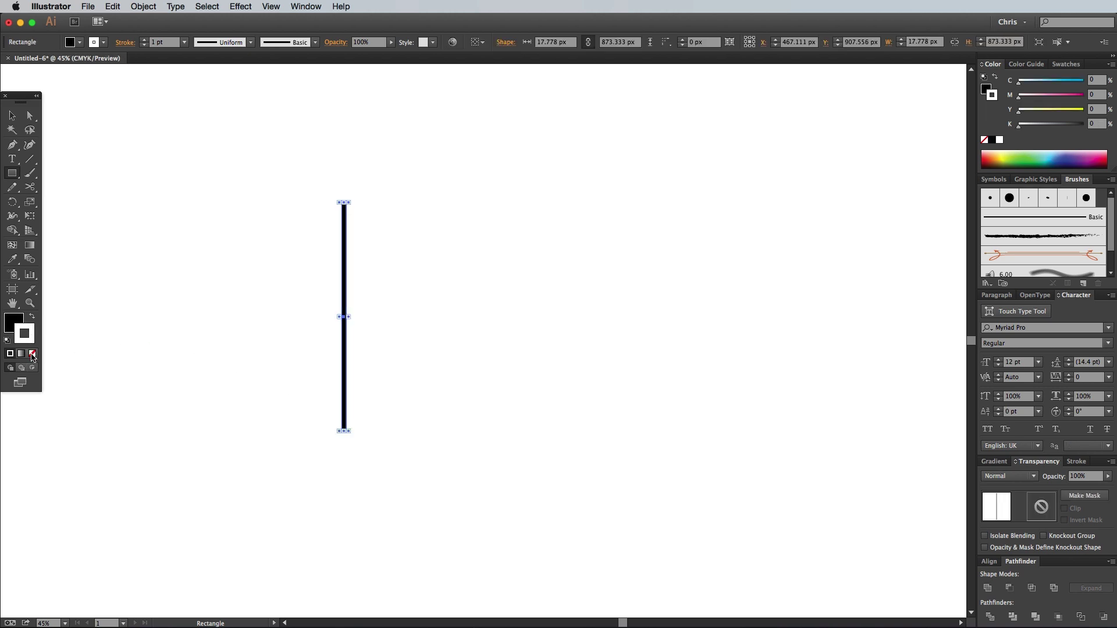
pyautogui.click(33, 354)
# - Duplicate the black bar side by side repeatedly into a block of stripes, viewed at 100%
pyautogui.click(10, 116)
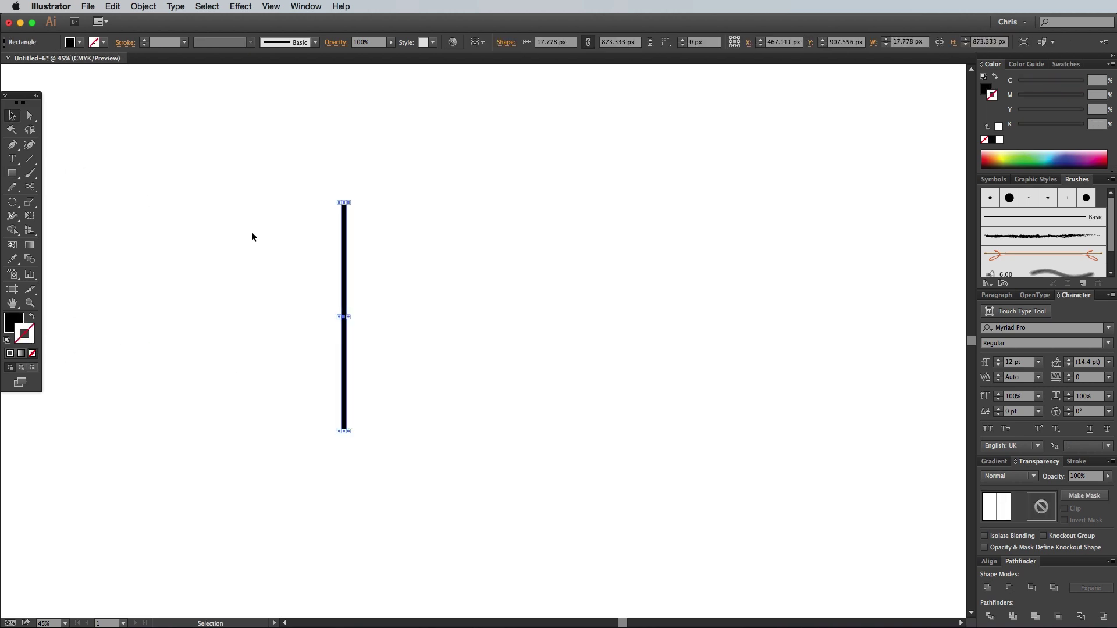
pyautogui.click(256, 231)
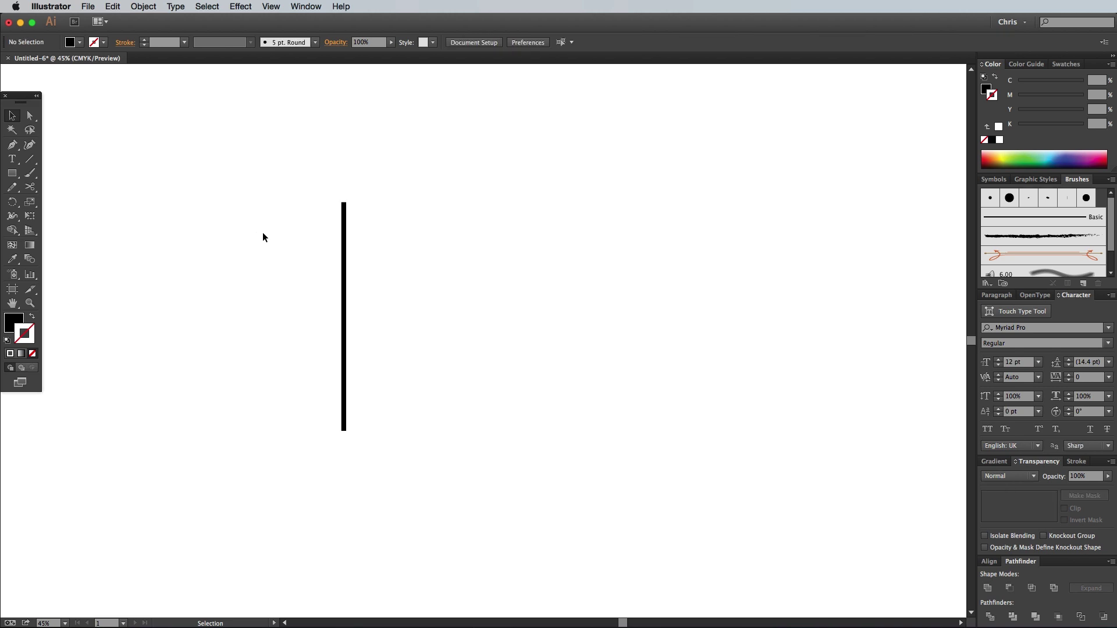
pyautogui.click(346, 243)
pyautogui.keyDown('alt'); pyautogui.moveTo(345, 247); pyautogui.dragTo(352, 246); pyautogui.keyUp('alt')
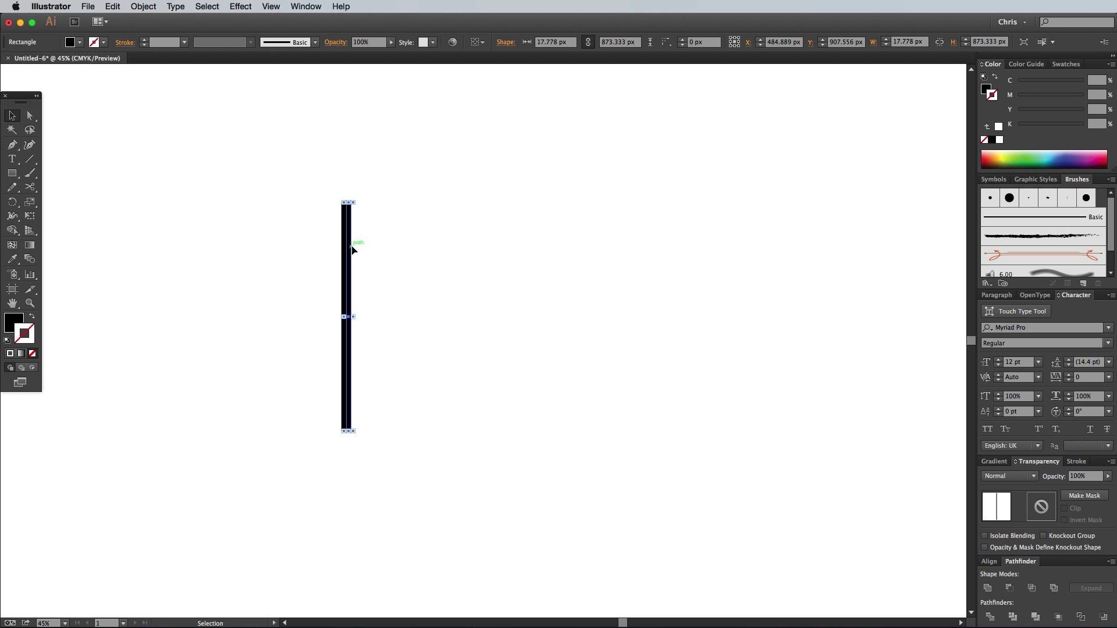
pyautogui.press('super+d')
pyautogui.press('super+d')
pyautogui.press('super+d')
pyautogui.press('super+d')
pyautogui.press('super+d')
pyautogui.press('super+d')
pyautogui.press('super+d')
pyautogui.press('super+d')
pyautogui.press('super+d')
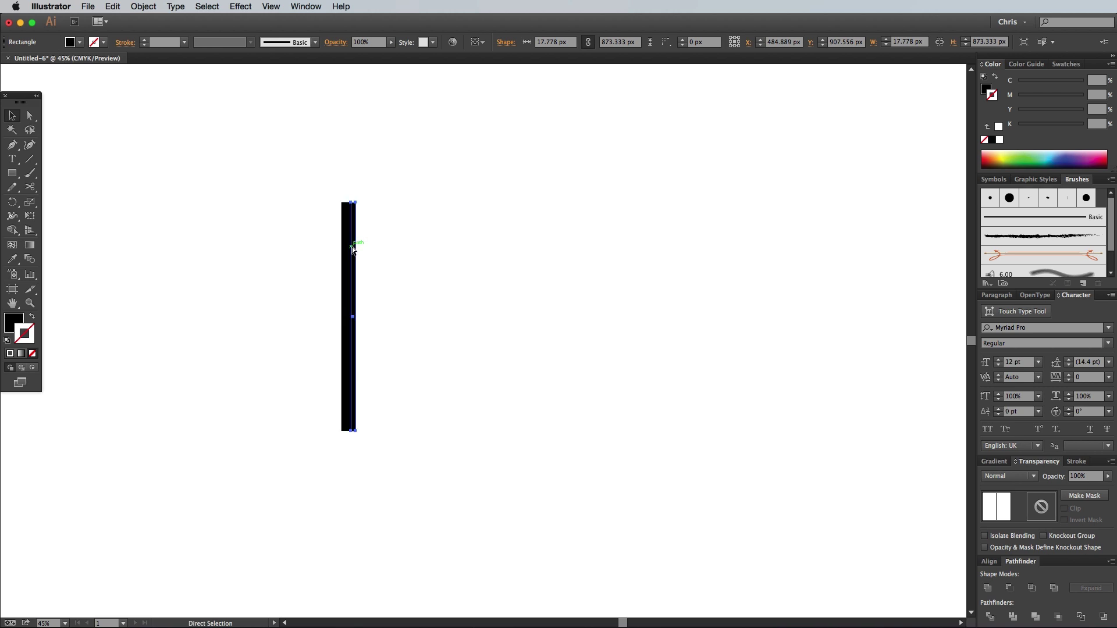
pyautogui.press('super+d')
pyautogui.press('super+d')
pyautogui.press('super+d')
pyautogui.press('super+d')
pyautogui.press('super+d')
pyautogui.press('super+d')
pyautogui.press('super+d')
pyautogui.press('super+d')
pyautogui.press('super+d')
pyautogui.press('super+d')
pyautogui.press('super+d')
pyautogui.press('super+d')
pyautogui.press('super+d')
pyautogui.press('super+d')
pyautogui.press('super+d')
pyautogui.press('super+d')
pyautogui.press('super+d')
pyautogui.press('super+d')
pyautogui.press('super+d')
pyautogui.press('super+d')
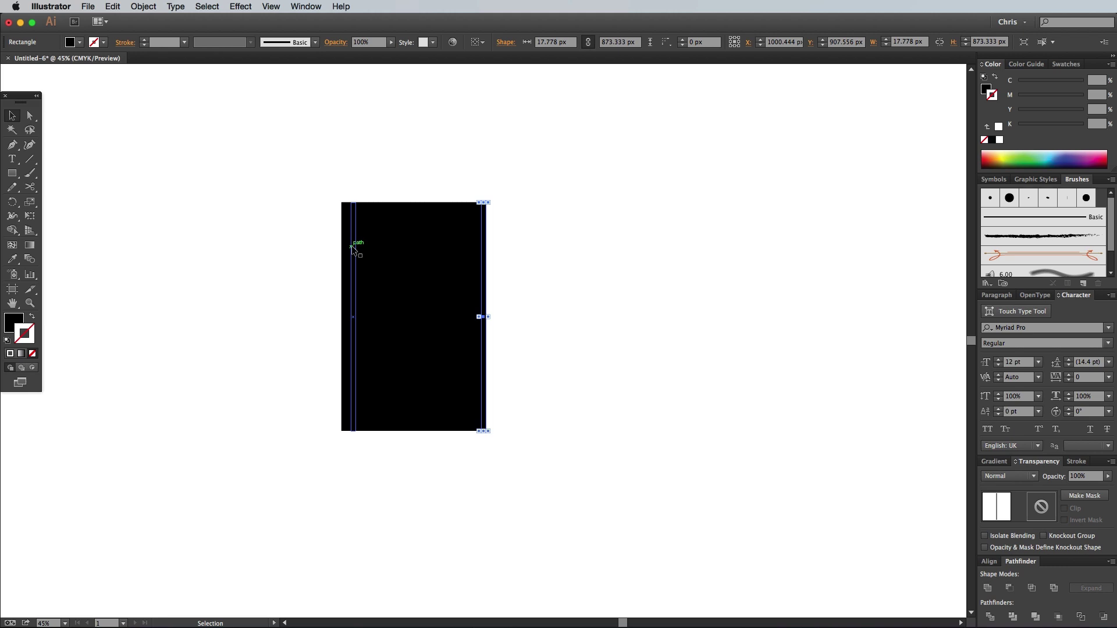
pyautogui.press('super+1')
# - Shift-select every other strip across the whole black block
pyautogui.scroll(1, 351, 250)
pyautogui.click(219, 217)
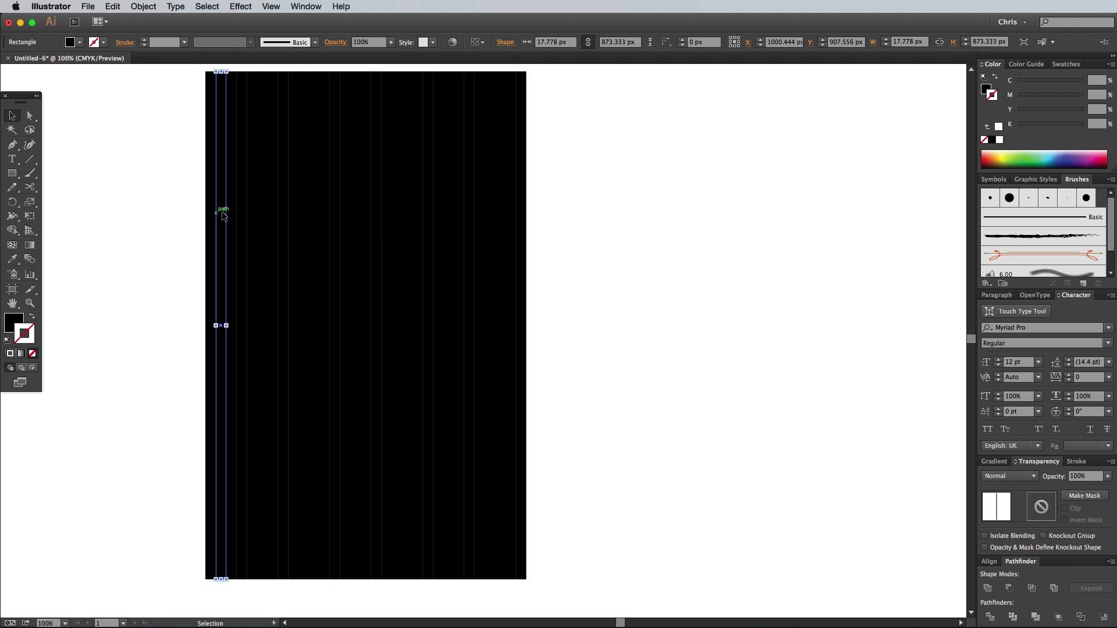
pyautogui.keyDown('shift'); pyautogui.click(231, 215); pyautogui.keyUp('shift')
pyautogui.keyDown('shift'); pyautogui.click(240, 217); pyautogui.keyUp('shift')
pyautogui.keyDown('shift'); pyautogui.click(251, 213); pyautogui.keyUp('shift')
pyautogui.keyDown('shift'); pyautogui.click(261, 214); pyautogui.keyUp('shift')
pyautogui.keyDown('shift'); pyautogui.click(272, 218); pyautogui.keyUp('shift')
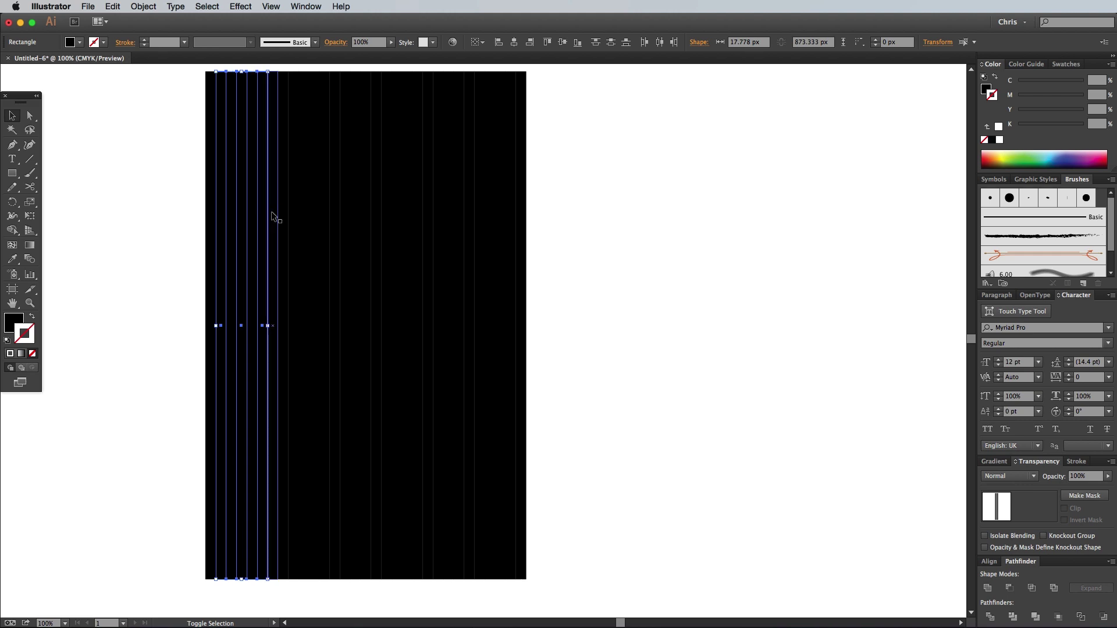
pyautogui.keyDown('shift'); pyautogui.click(283, 215); pyautogui.keyUp('shift')
pyautogui.keyDown('shift'); pyautogui.click(293, 215); pyautogui.keyUp('shift')
pyautogui.keyDown('shift'); pyautogui.click(302, 215); pyautogui.keyUp('shift')
pyautogui.keyDown('shift'); pyautogui.click(313, 216); pyautogui.keyUp('shift')
pyautogui.keyDown('shift'); pyautogui.click(324, 218); pyautogui.keyUp('shift')
pyautogui.keyDown('shift'); pyautogui.click(335, 218); pyautogui.keyUp('shift')
pyautogui.keyDown('shift'); pyautogui.click(345, 217); pyautogui.keyUp('shift')
pyautogui.keyDown('shift'); pyautogui.click(356, 217); pyautogui.keyUp('shift')
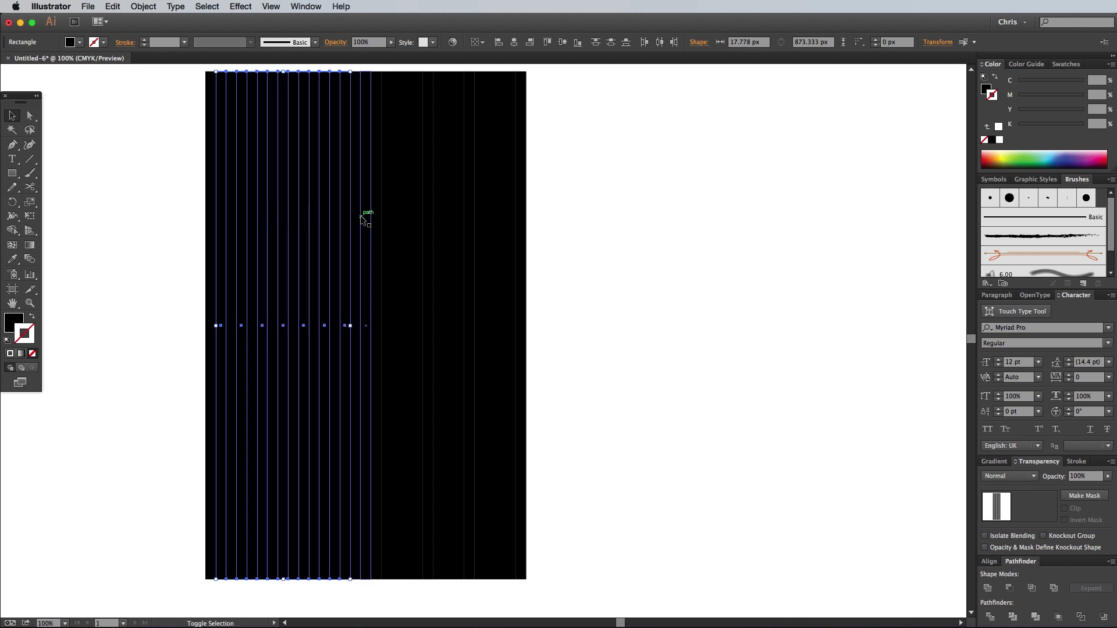
pyautogui.keyDown('shift'); pyautogui.click(366, 217); pyautogui.keyUp('shift')
pyautogui.keyDown('shift'); pyautogui.click(377, 219); pyautogui.keyUp('shift')
pyautogui.keyDown('shift'); pyautogui.click(387, 219); pyautogui.keyUp('shift')
pyautogui.keyDown('shift'); pyautogui.click(397, 220); pyautogui.keyUp('shift')
pyautogui.keyDown('shift'); pyautogui.click(407, 221); pyautogui.keyUp('shift')
pyautogui.keyDown('shift'); pyautogui.click(436, 222); pyautogui.keyUp('shift')
pyautogui.keyDown('shift'); pyautogui.click(447, 224); pyautogui.keyUp('shift')
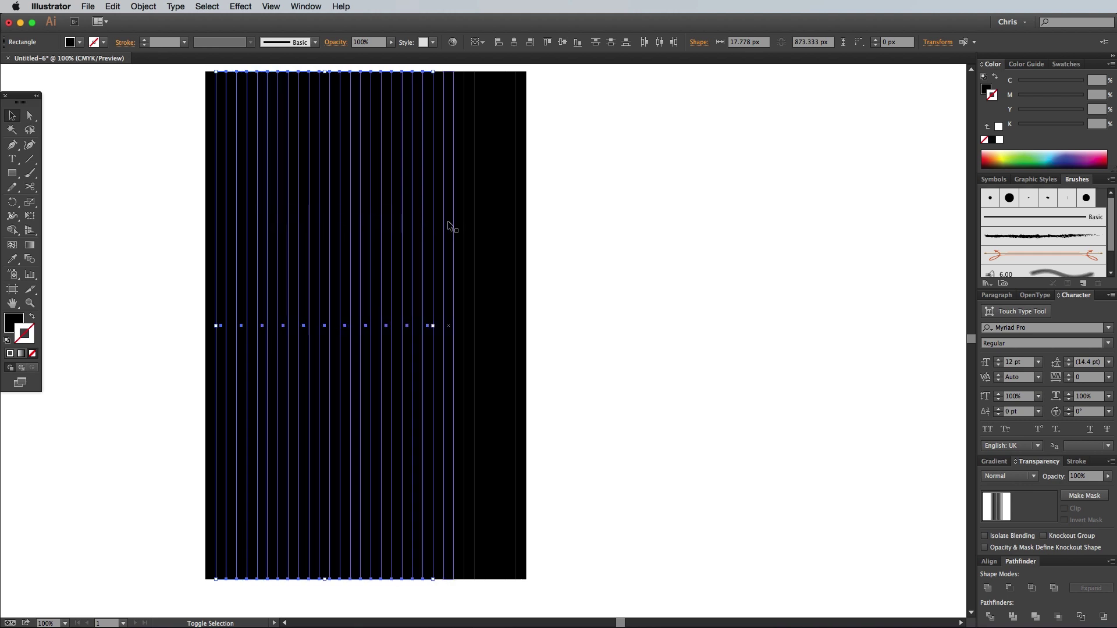
pyautogui.keyDown('shift'); pyautogui.click(457, 225); pyautogui.keyUp('shift')
pyautogui.keyDown('shift'); pyautogui.click(466, 226); pyautogui.keyUp('shift')
pyautogui.keyDown('shift'); pyautogui.click(478, 225); pyautogui.keyUp('shift')
pyautogui.keyDown('shift'); pyautogui.click(487, 225); pyautogui.keyUp('shift')
pyautogui.keyDown('shift'); pyautogui.click(498, 225); pyautogui.keyUp('shift')
pyautogui.keyDown('shift'); pyautogui.click(508, 225); pyautogui.keyUp('shift')
pyautogui.keyDown('shift'); pyautogui.click(508, 226); pyautogui.keyUp('shift')
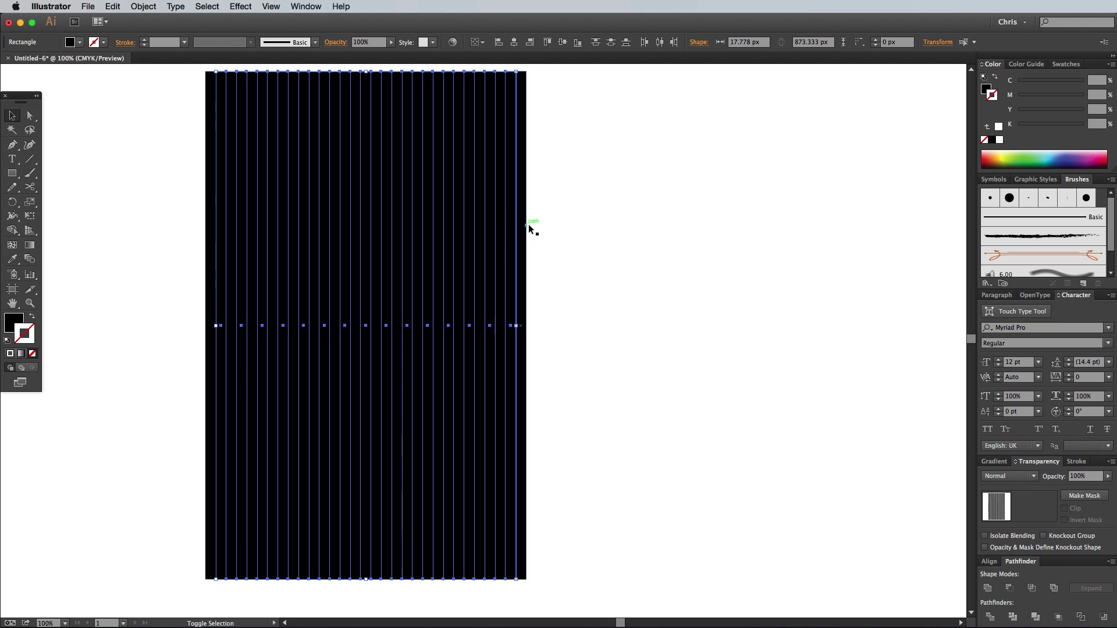
# - Fill the selected strips with white and deselect
pyautogui.click(6, 323)
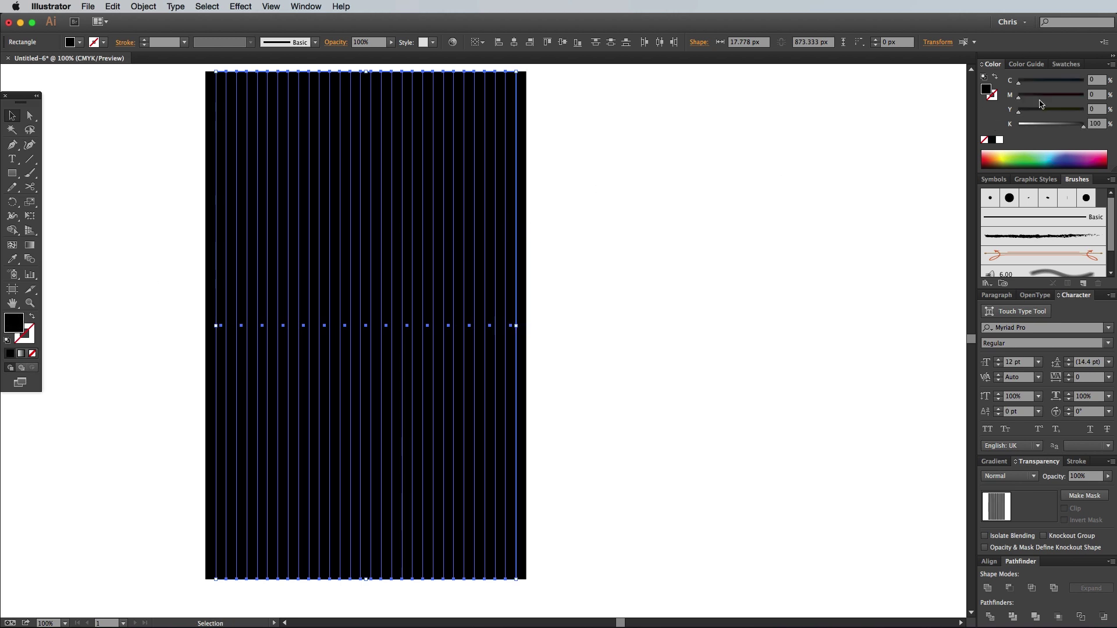
pyautogui.click(1000, 140)
pyautogui.click(591, 304)
pyautogui.hscroll(-3, 591, 305)
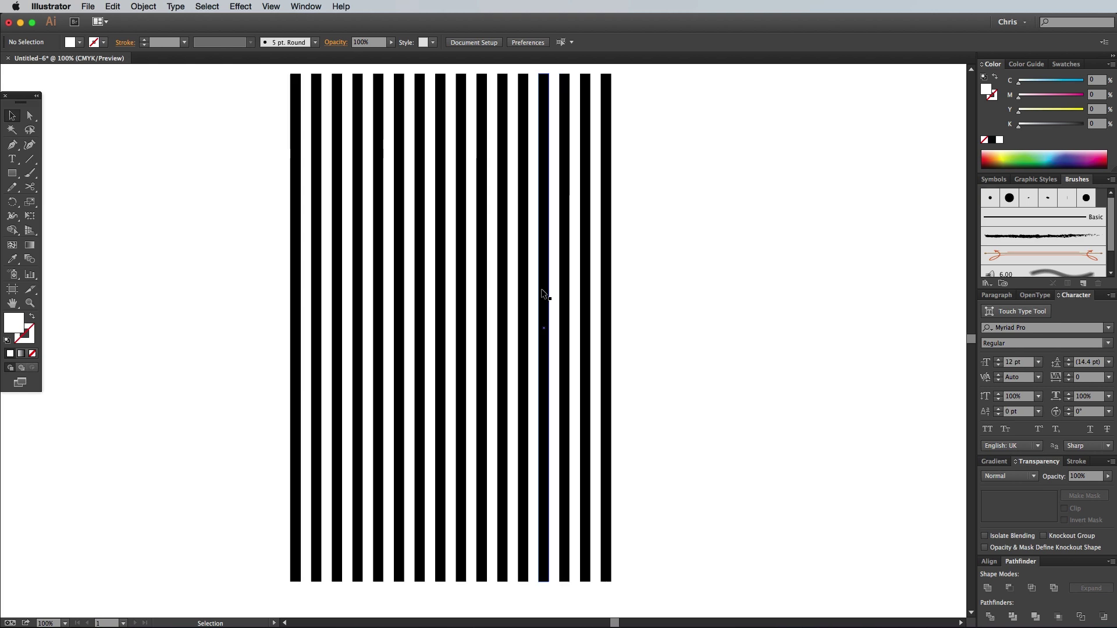
# - Save all the stripes as a new Art Brush, Art Brush 1, with direction pointing up
pyautogui.moveTo(205, 196); pyautogui.dragTo(746, 315)
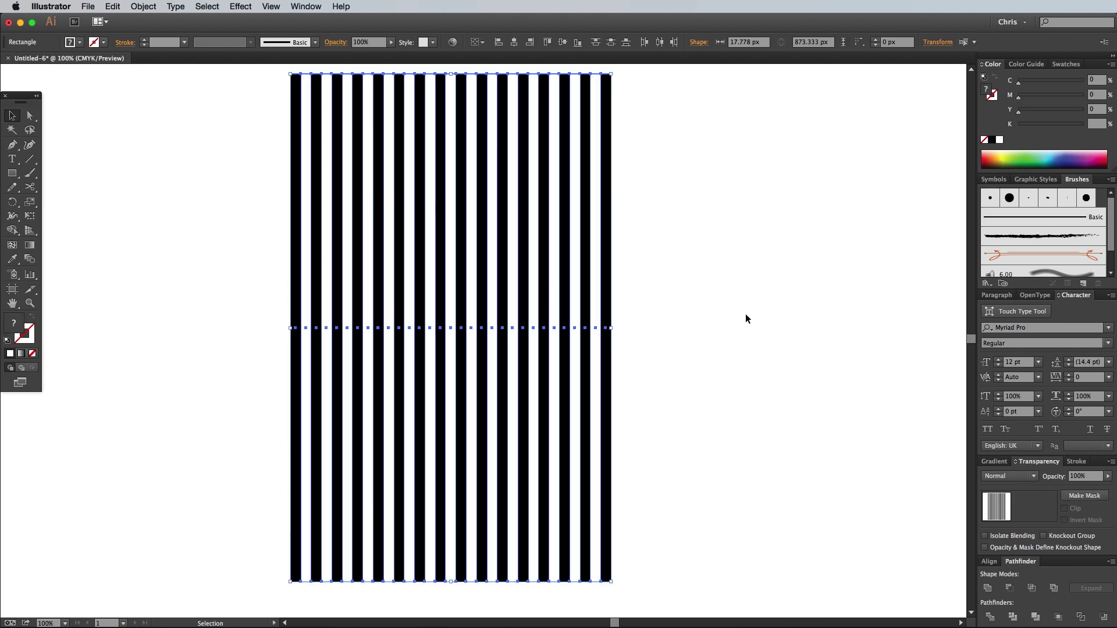
pyautogui.click(1083, 283)
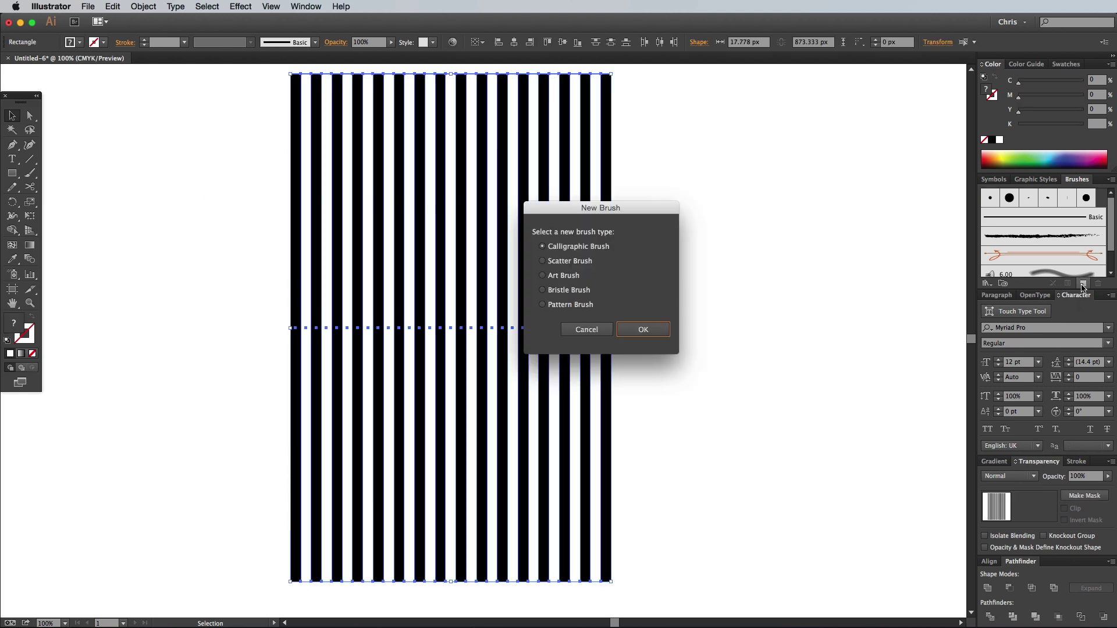
pyautogui.click(553, 277)
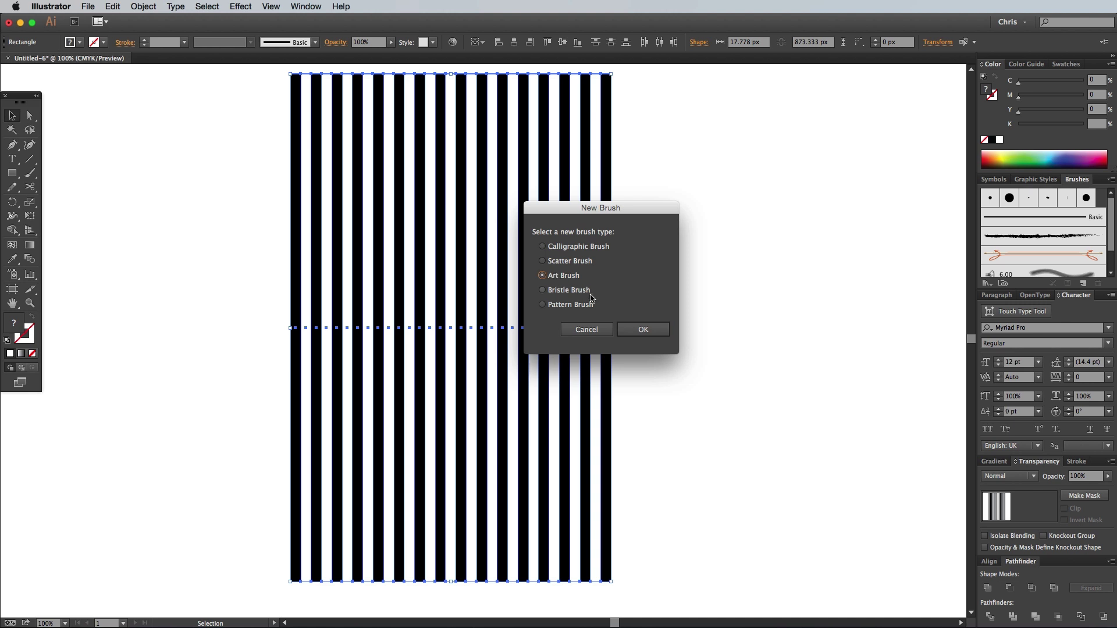
pyautogui.click(645, 330)
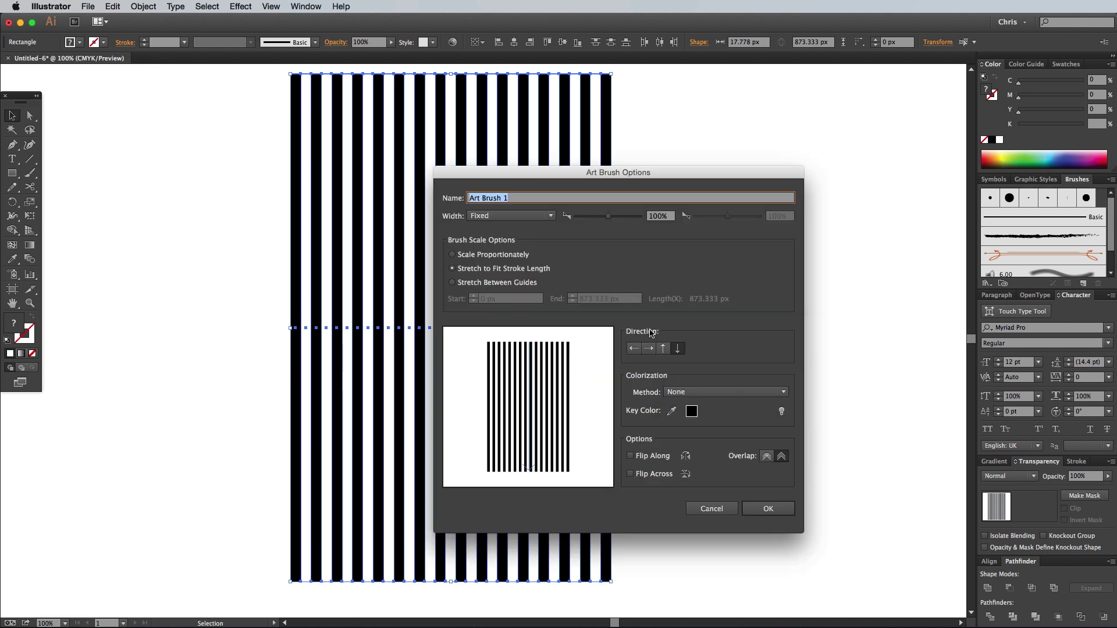
pyautogui.click(664, 349)
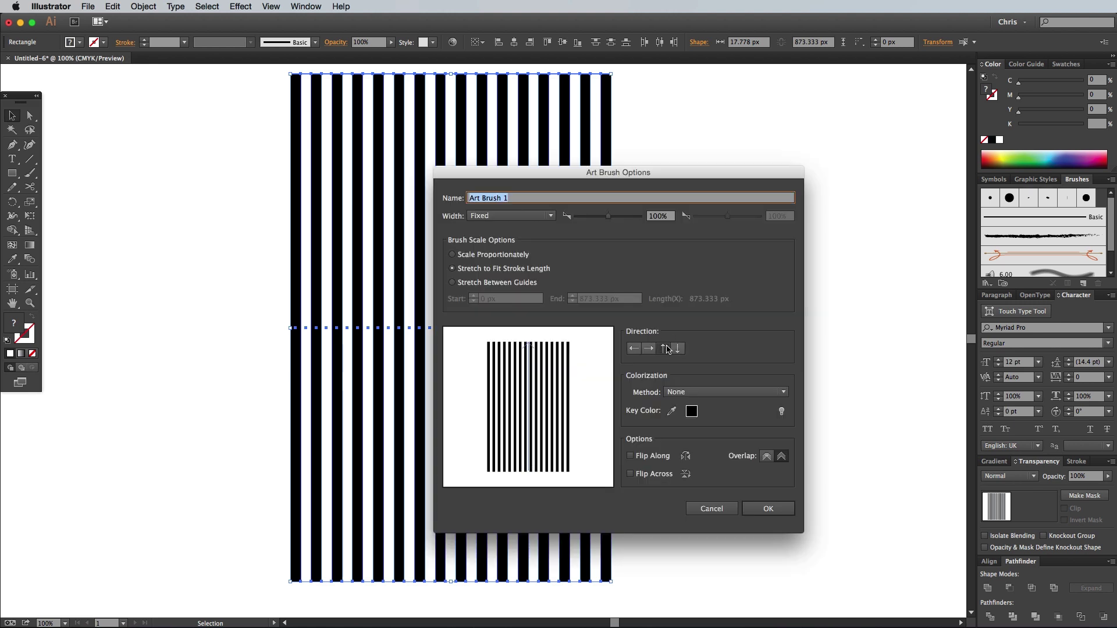
pyautogui.click(768, 508)
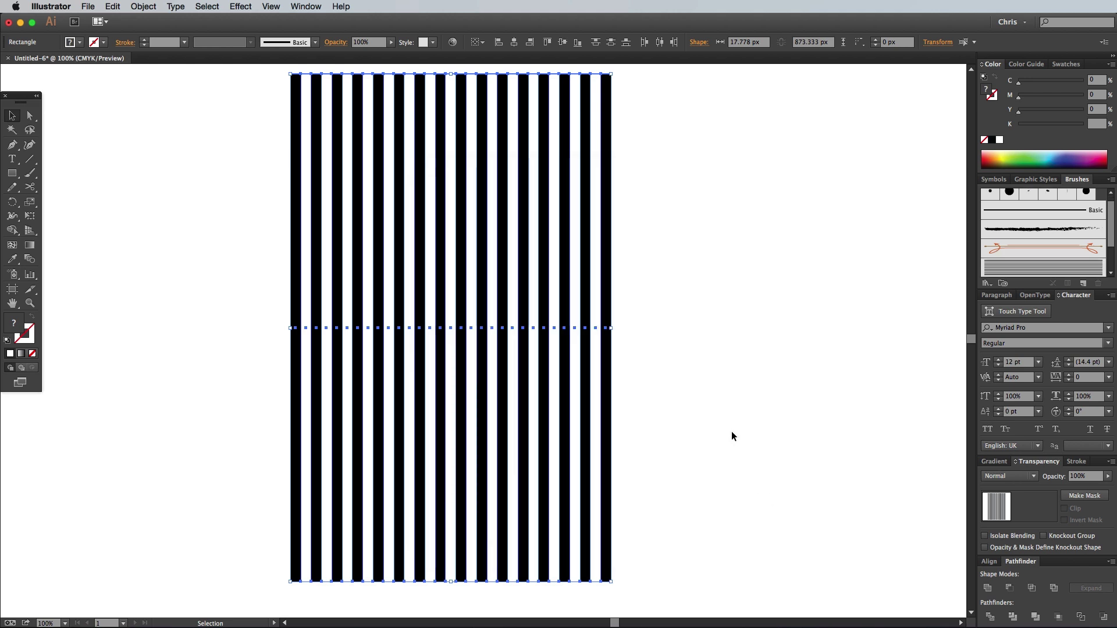
pyautogui.press('super+minus')
pyautogui.press('super+minus')
pyautogui.press('super+minus')
# - Draw a vertical line and paint it with Art Brush 1
pyautogui.click(295, 300)
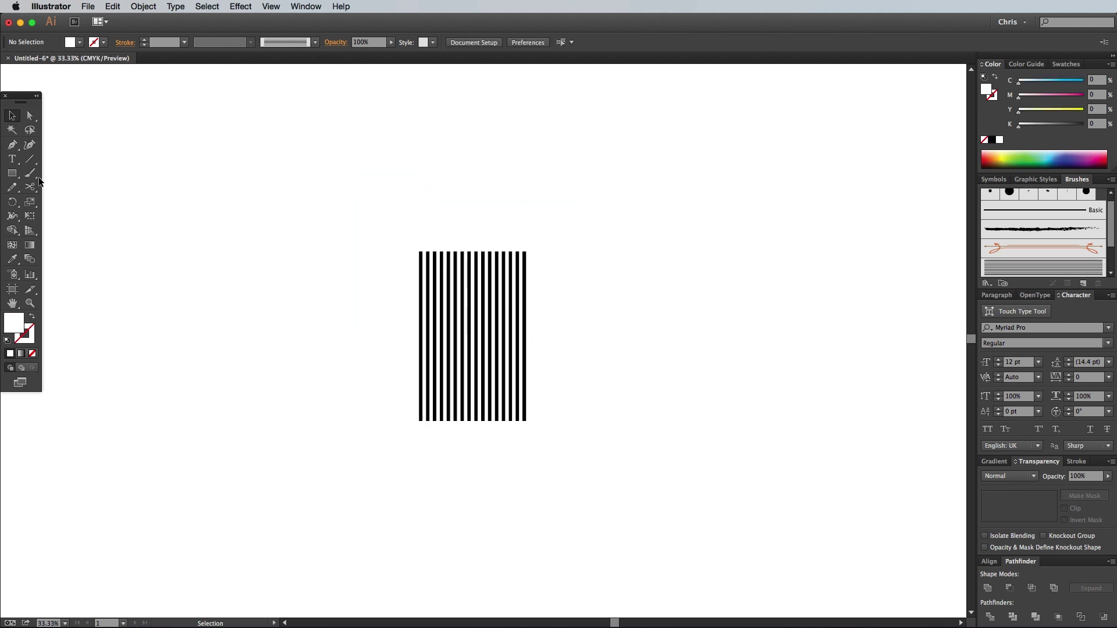
pyautogui.press('\\')
pyautogui.moveTo(280, 198); pyautogui.dragTo(283, 444)
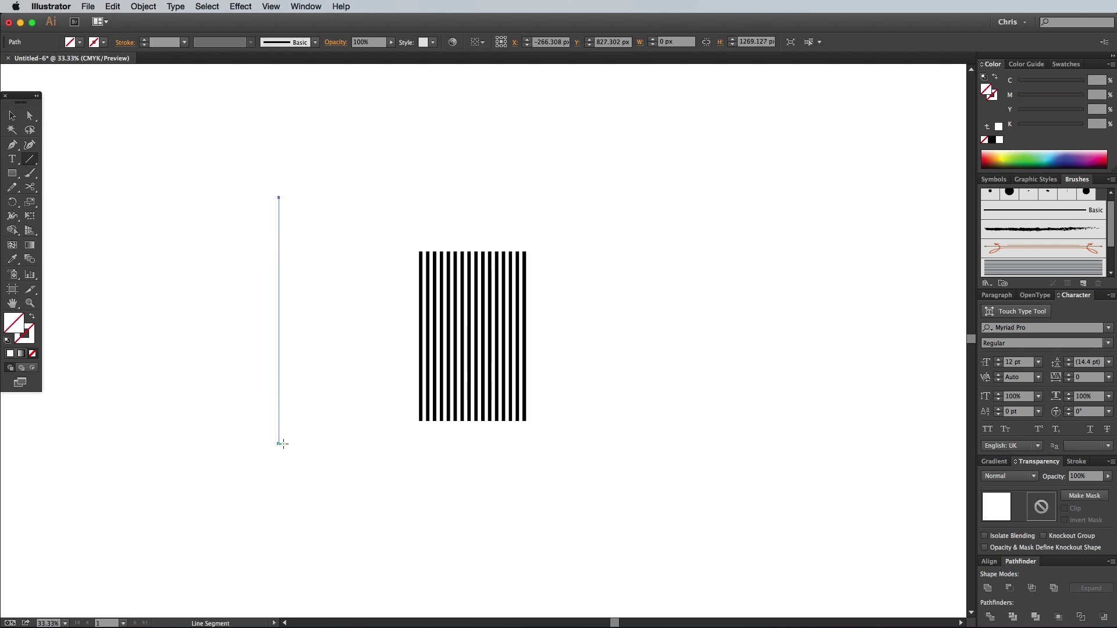
pyautogui.hscroll(-3, 282, 443)
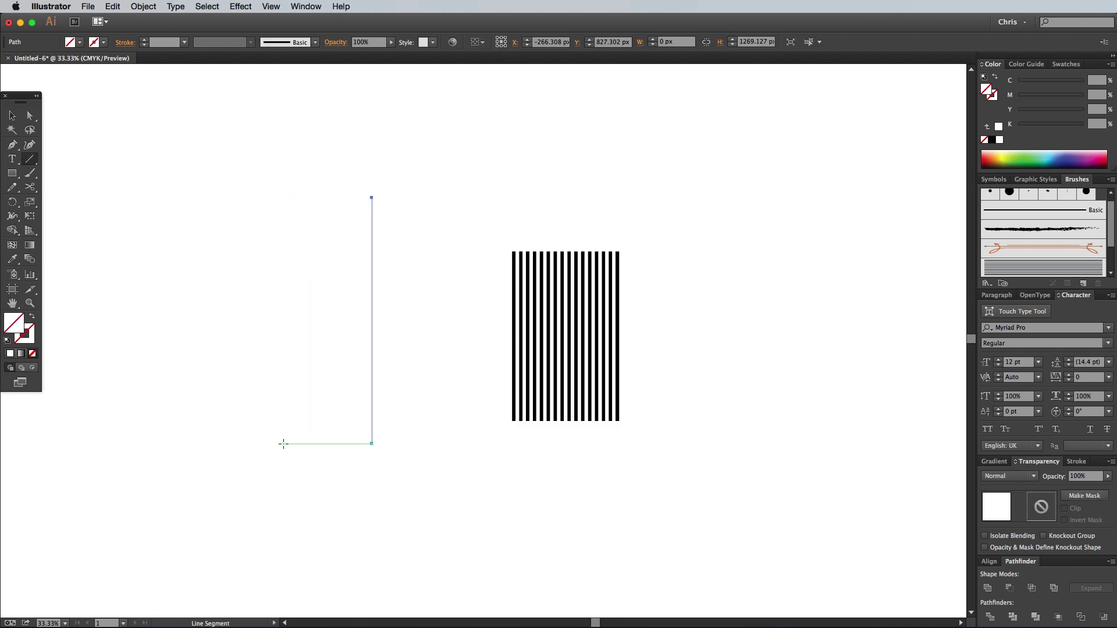
pyautogui.click(1014, 269)
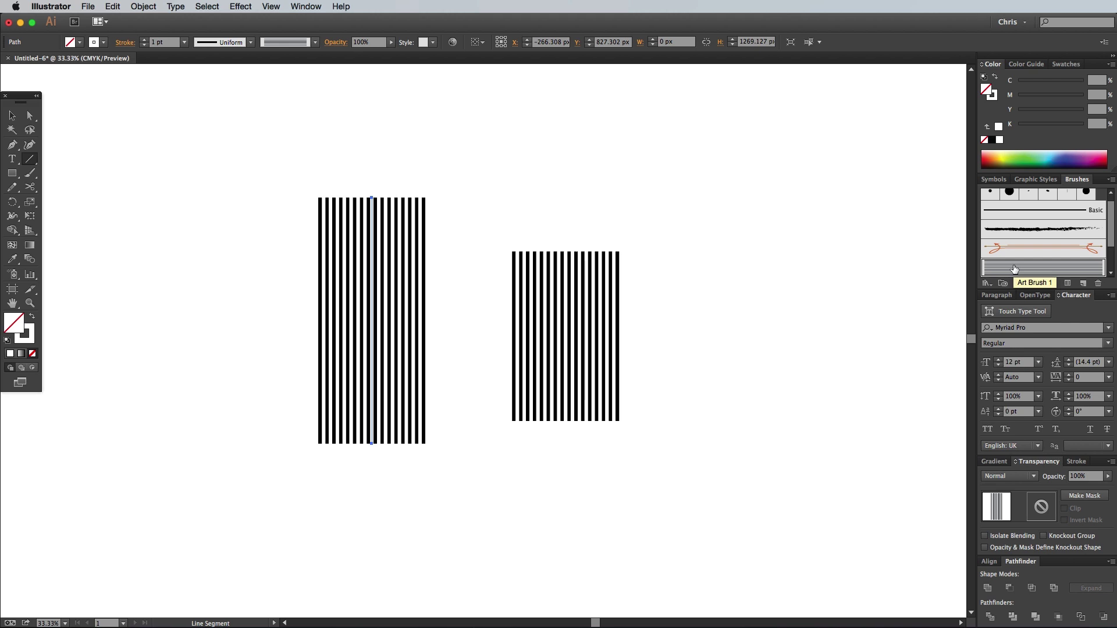
# - Try stretching the brushed line taller, then undo it
pyautogui.click(12, 116)
pyautogui.moveTo(373, 197); pyautogui.dragTo(374, 127)
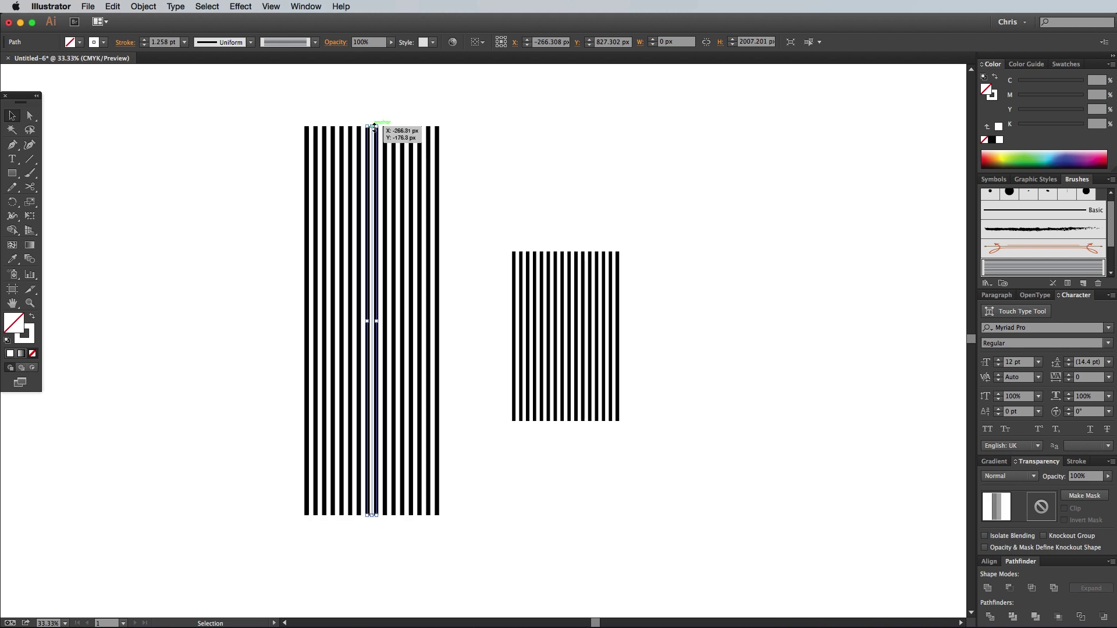
pyautogui.moveTo(374, 126); pyautogui.dragTo(373, 131)
pyautogui.press('super+z')
# - Enable Scale Strokes & Effects in General preferences, then stretch the striped line taller
pyautogui.click(52, 7)
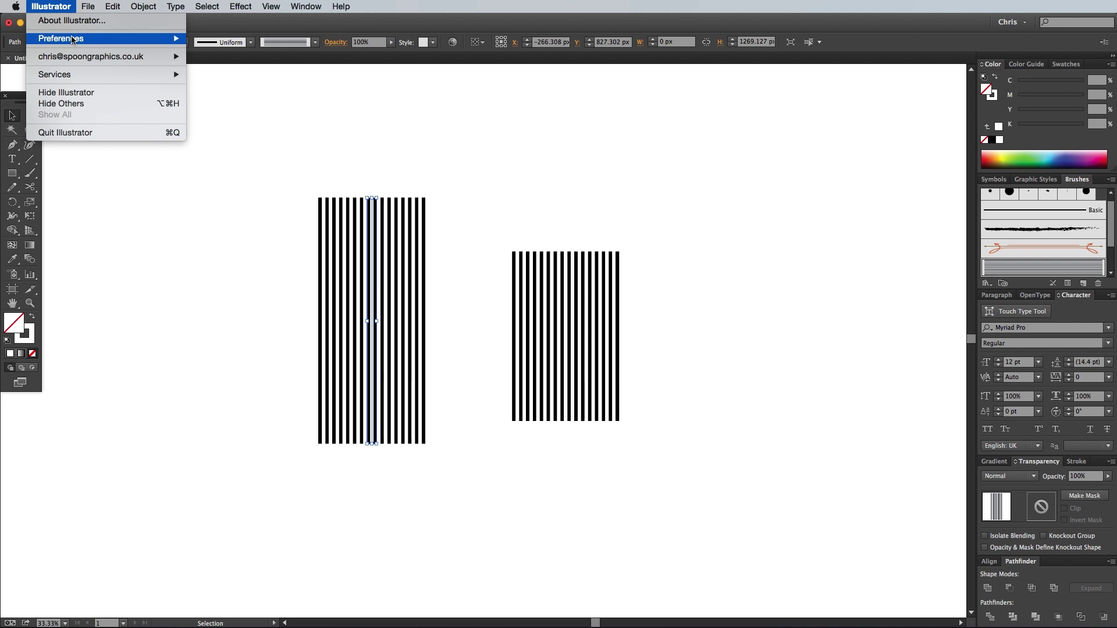
pyautogui.moveTo(90, 39)
pyautogui.click(227, 42)
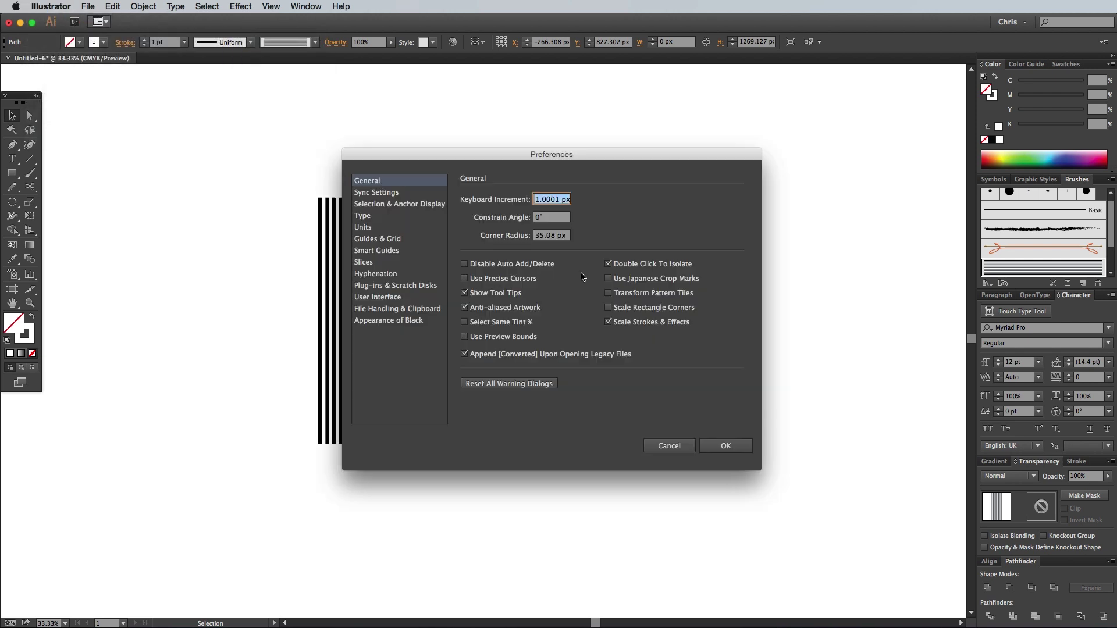
pyautogui.click(649, 323)
pyautogui.click(725, 447)
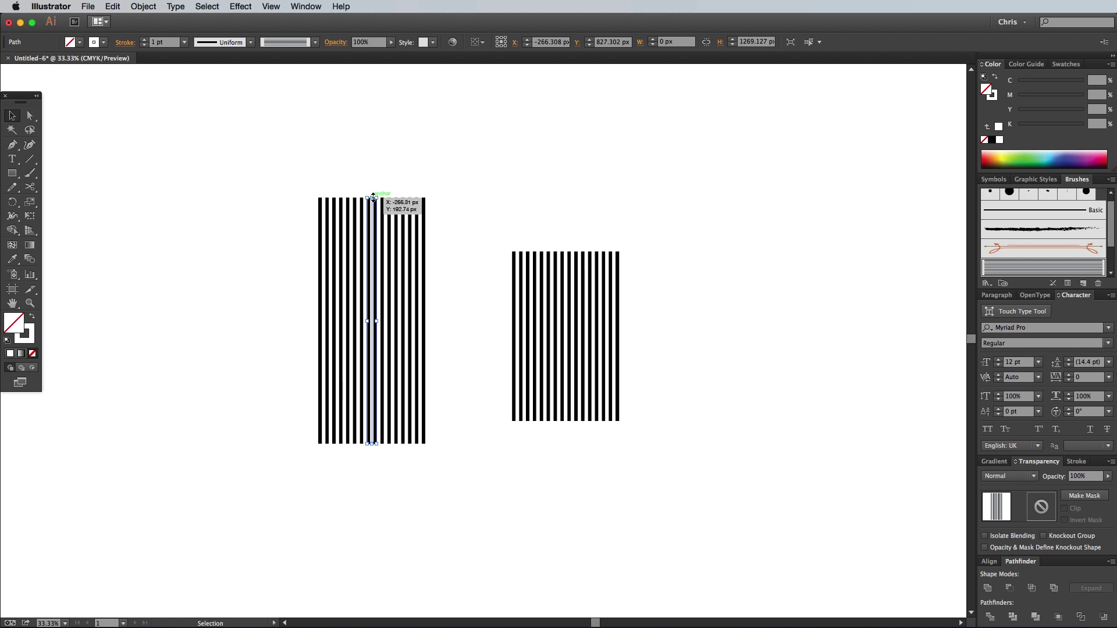
pyautogui.moveTo(371, 196); pyautogui.dragTo(361, 90)
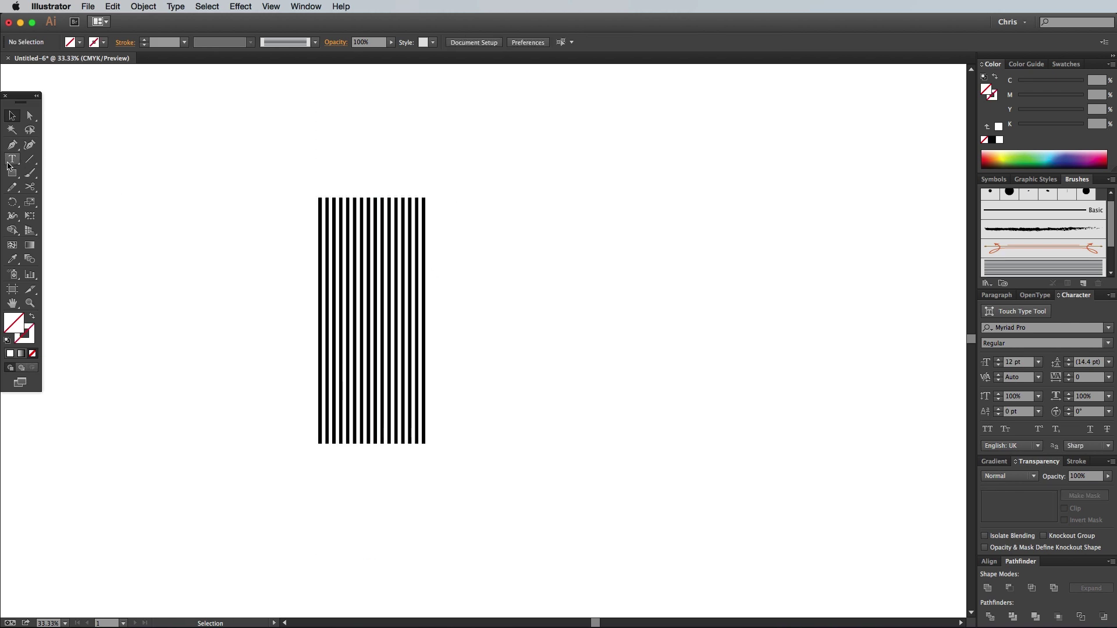
# - Draw a large circle with the striped brush and duplicate it twice to the right
pyautogui.click(12, 173)
pyautogui.moveTo(11, 175); pyautogui.dragTo(53, 203)
pyautogui.moveTo(610, 254)
pyautogui.mouseDown()
pyautogui.moveTo(744, 387)
pyautogui.moveTo(734, 377)
pyautogui.mouseUp()
pyautogui.click(1012, 267)
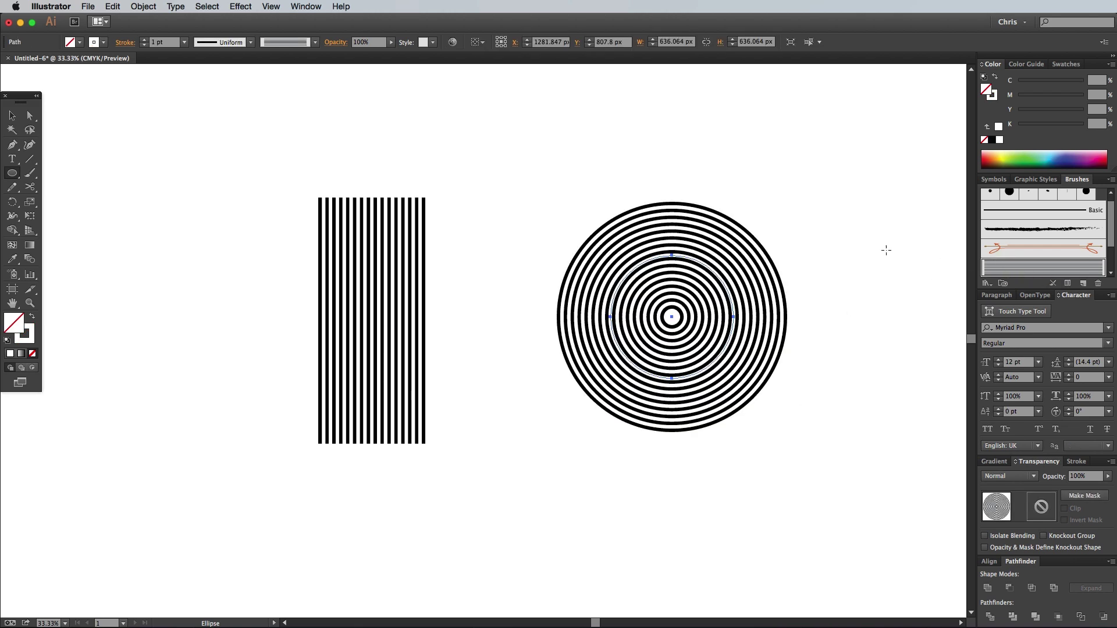
pyautogui.hscroll(10, 785, 247)
pyautogui.press('v')
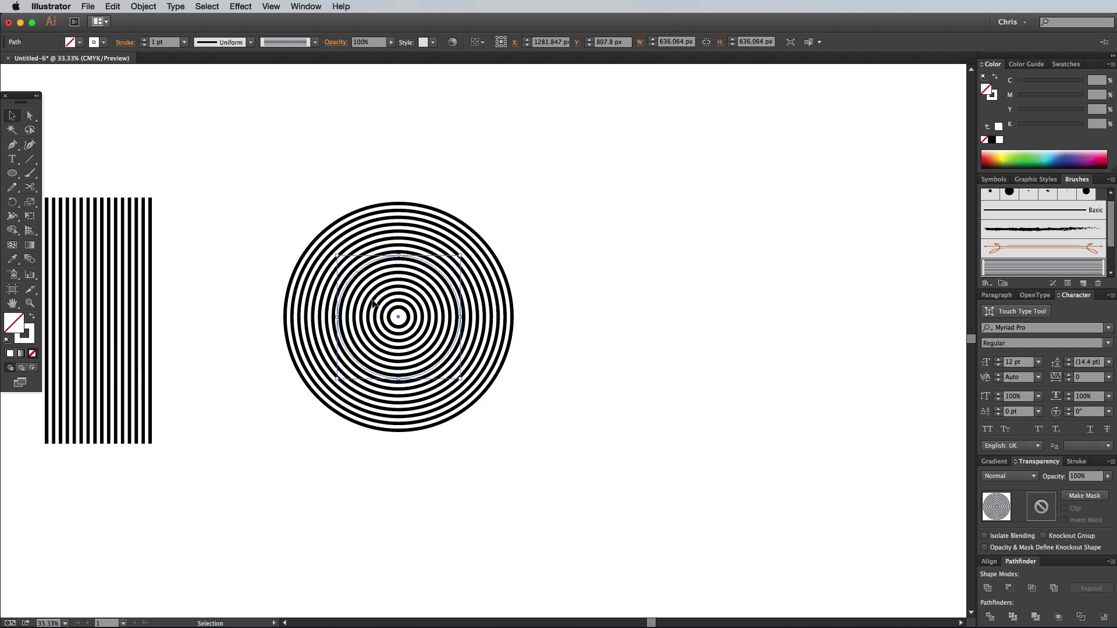
pyautogui.moveTo(399, 317); pyautogui.dragTo(653, 317)
pyautogui.hscroll(5, 653, 317)
pyautogui.hotkey('ctrl', 'd')
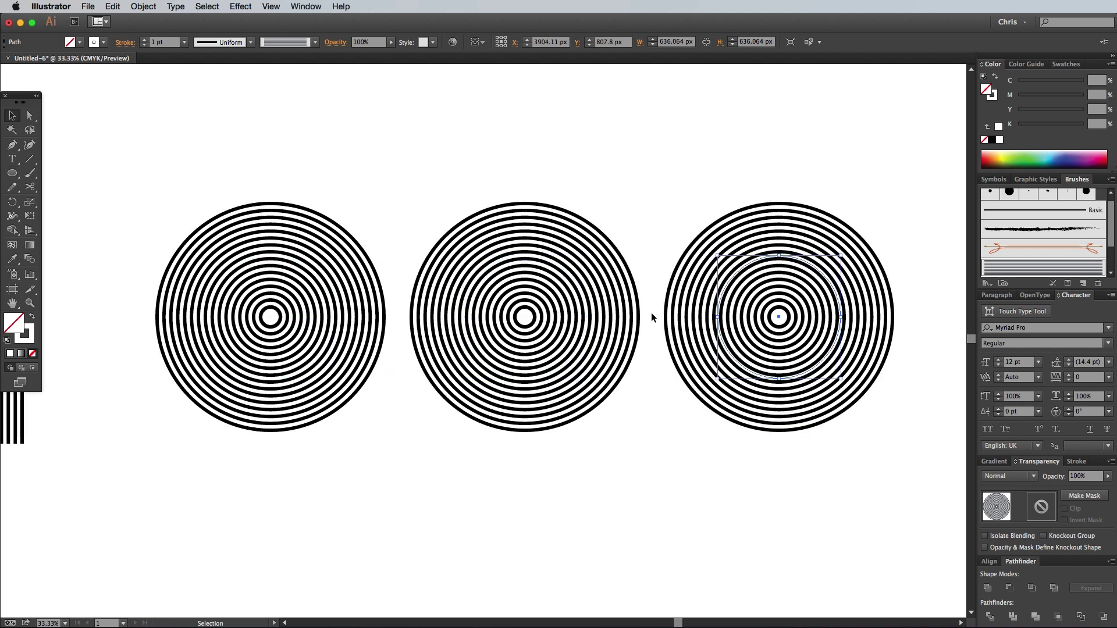
# - Delete anchors to cut the first ring circle to a half and the second to a quarter arc
pyautogui.press('a')
pyautogui.click(249, 199)
pyautogui.moveTo(216, 170); pyautogui.dragTo(313, 285)
pyautogui.press('Delete')
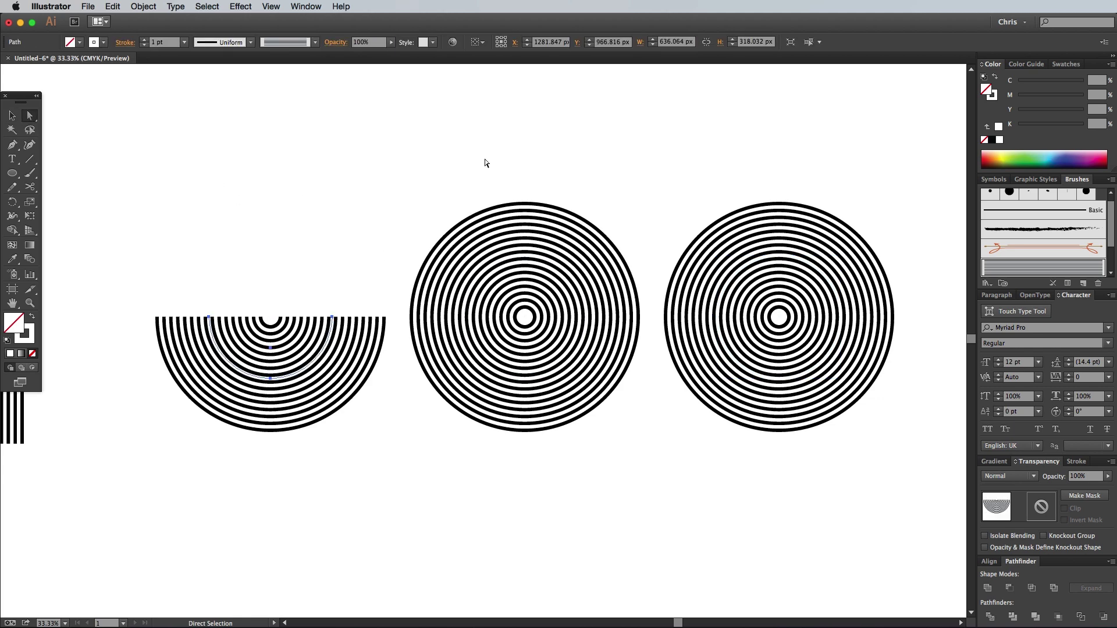
pyautogui.moveTo(486, 162); pyautogui.dragTo(562, 264)
pyautogui.moveTo(647, 254); pyautogui.dragTo(574, 335)
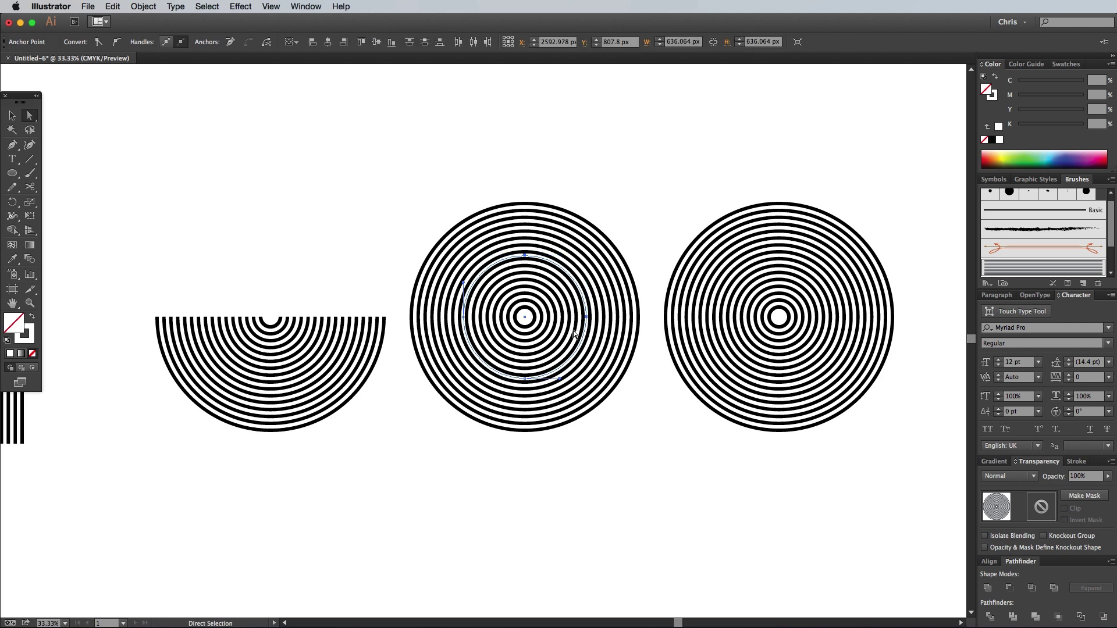
pyautogui.press('Delete')
# - Cut the third ring circle with Scissors into a three-quarter spiral and shift the quarter arc right
pyautogui.click(30, 187)
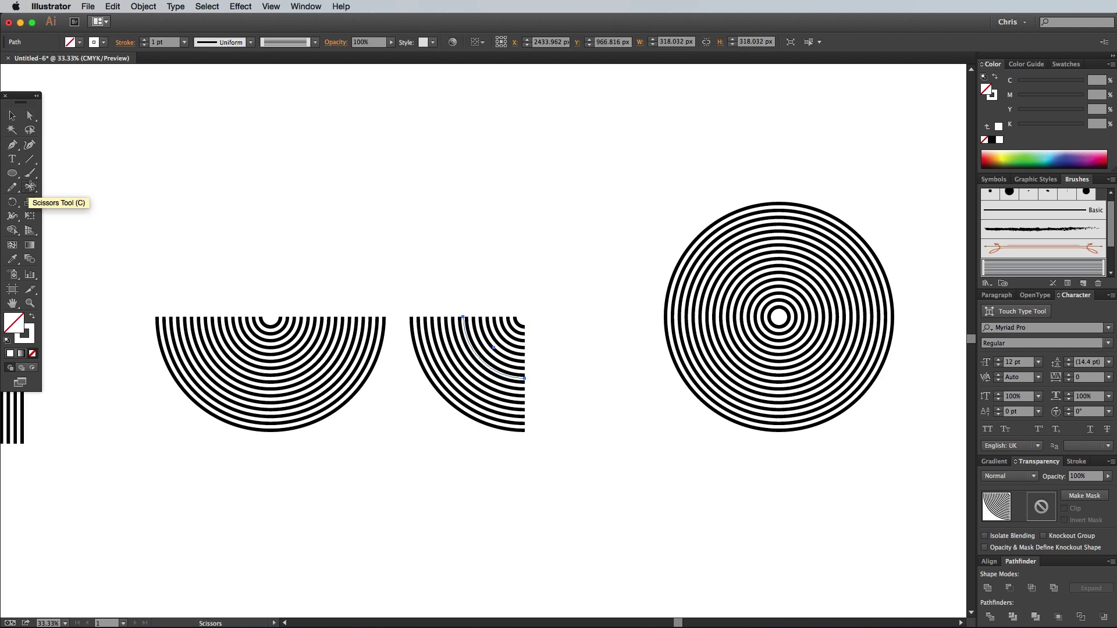
pyautogui.click(736, 271)
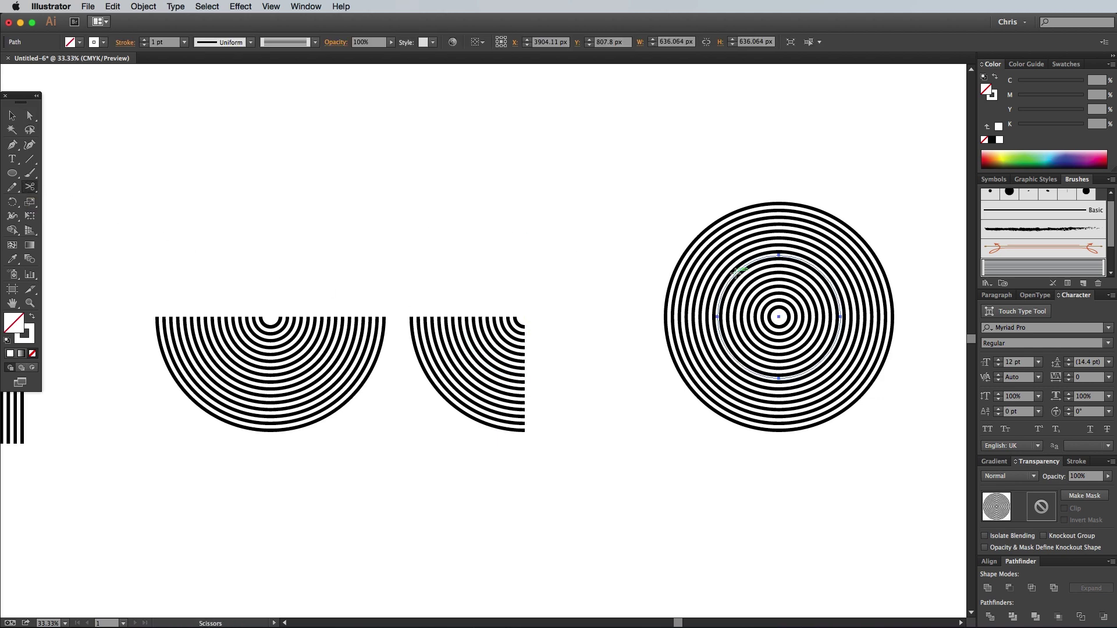
pyautogui.click(736, 273)
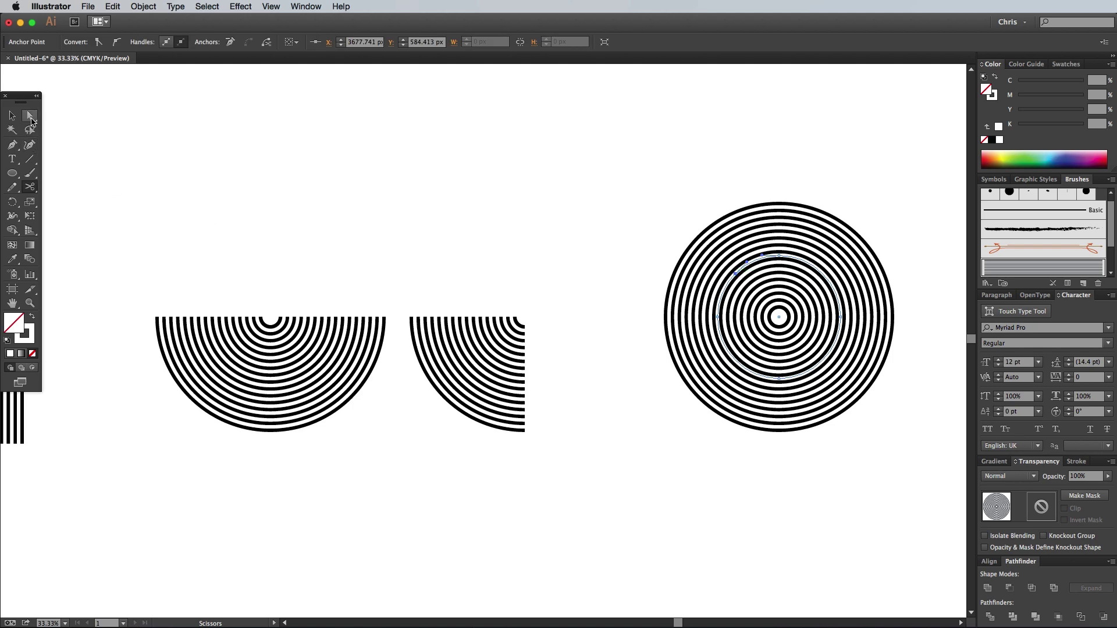
pyautogui.click(30, 115)
pyautogui.moveTo(666, 222); pyautogui.dragTo(747, 281)
pyautogui.press('Delete')
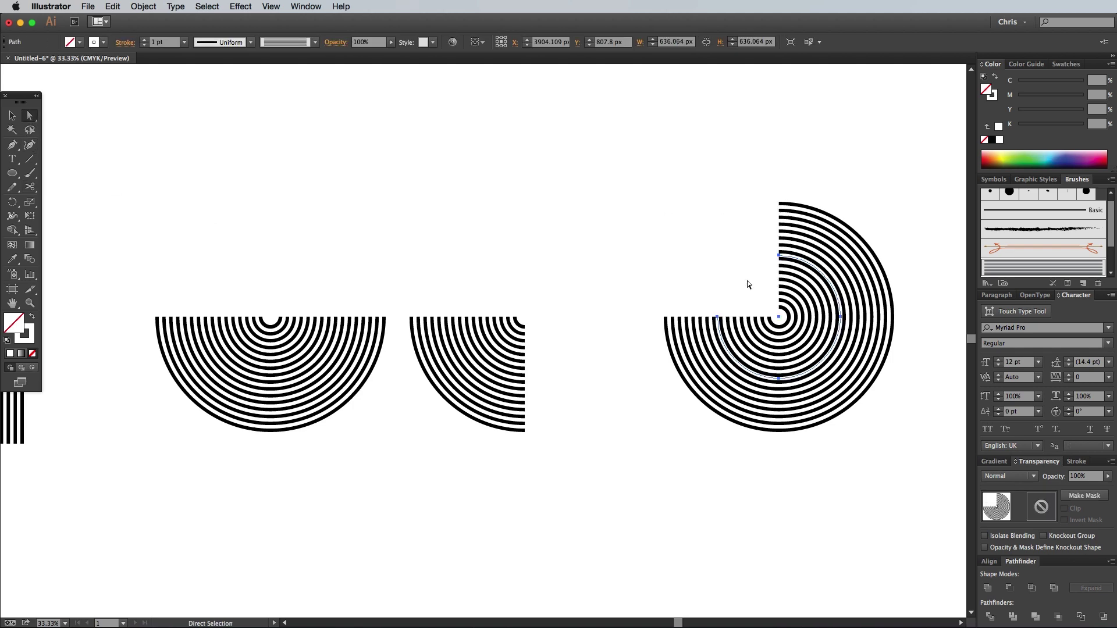
pyautogui.click(11, 116)
pyautogui.moveTo(473, 349); pyautogui.dragTo(507, 349)
pyautogui.click(497, 220)
pyautogui.press('super+minus')
pyautogui.press('super+minus')
pyautogui.press('super+minus')
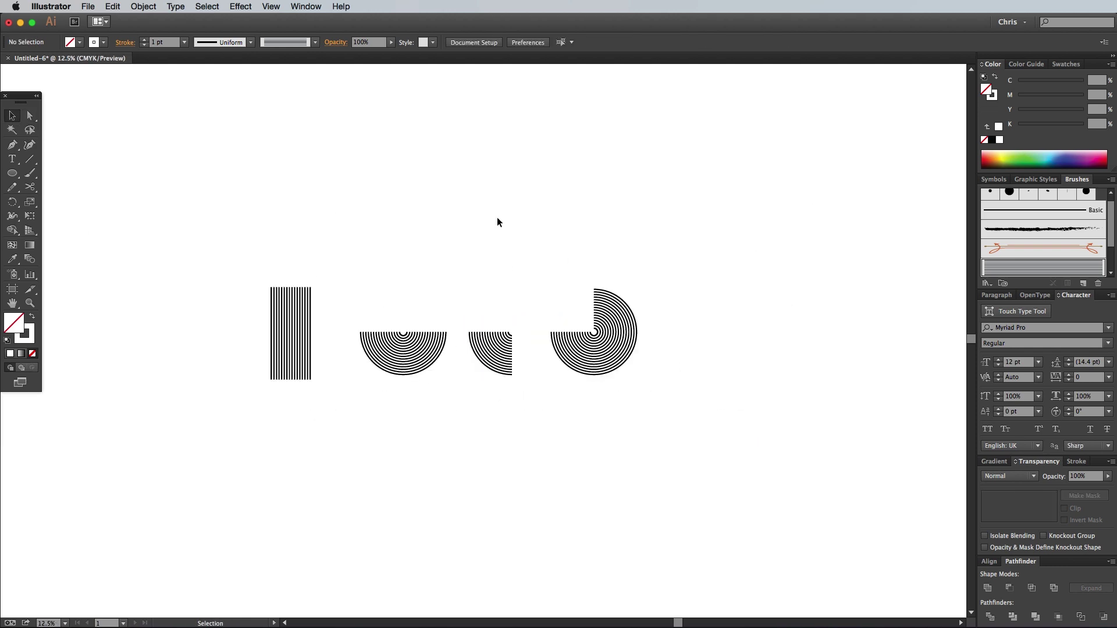
# - Copy the three-quarter spiral down and attach a stripe copy to its left arm, forming a b shape
pyautogui.scroll(-4, 497, 222)
pyautogui.press('super+plus')
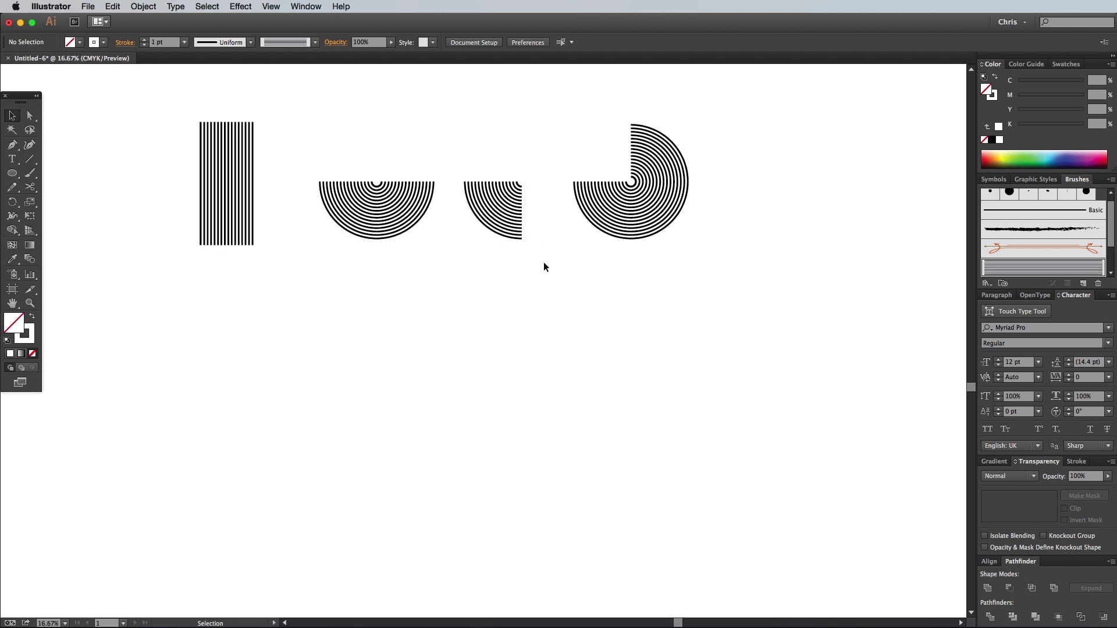
pyautogui.moveTo(628, 182); pyautogui.dragTo(502, 453)
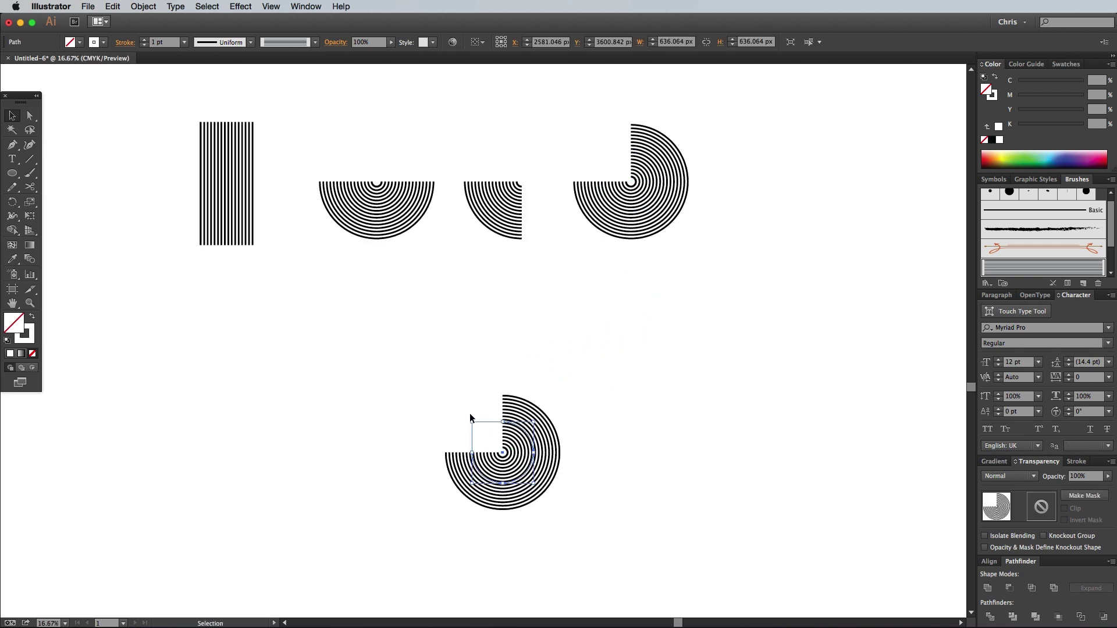
pyautogui.moveTo(226, 200); pyautogui.dragTo(474, 411)
pyautogui.press('super+equal')
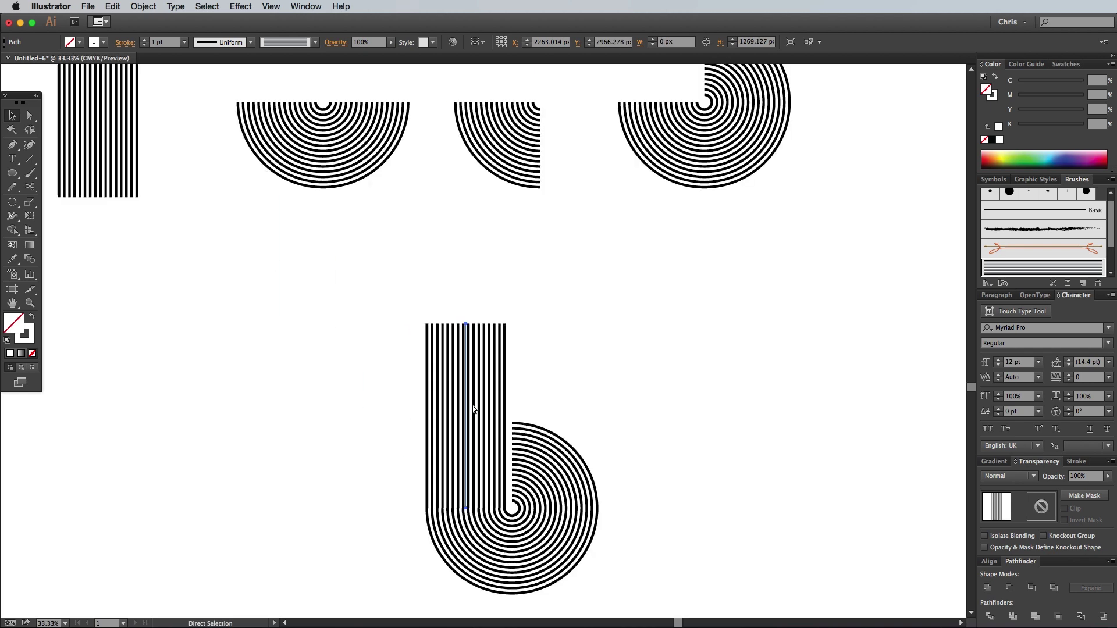
pyautogui.press('super+equal')
pyautogui.scroll(-8, 473, 409)
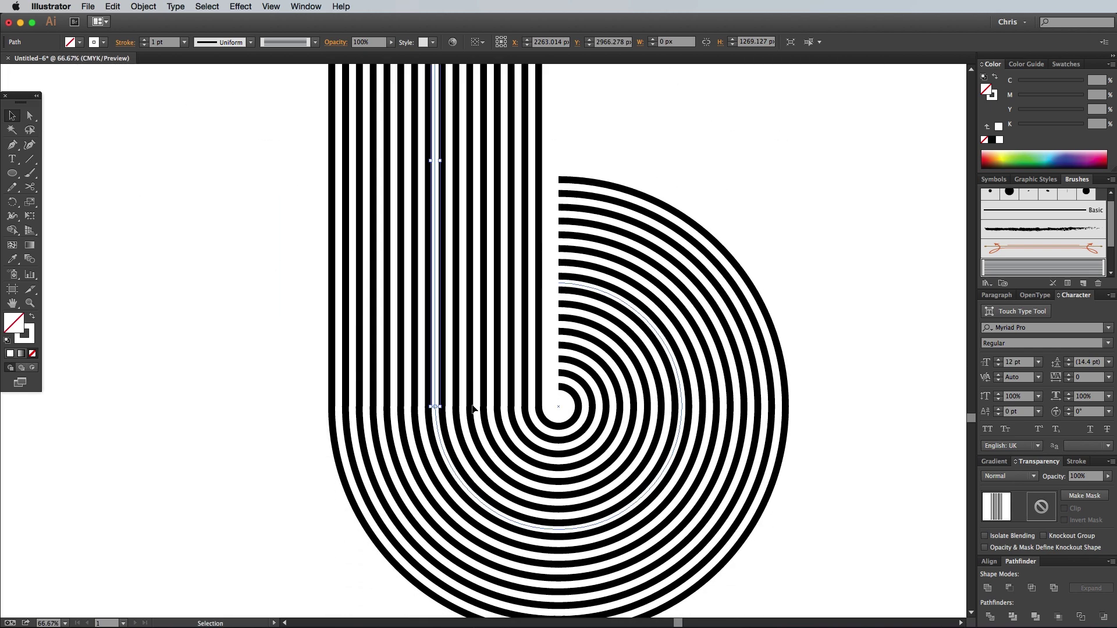
pyautogui.click(281, 299)
pyautogui.press('super+minus')
pyautogui.press('super+minus')
pyautogui.press('super+minus')
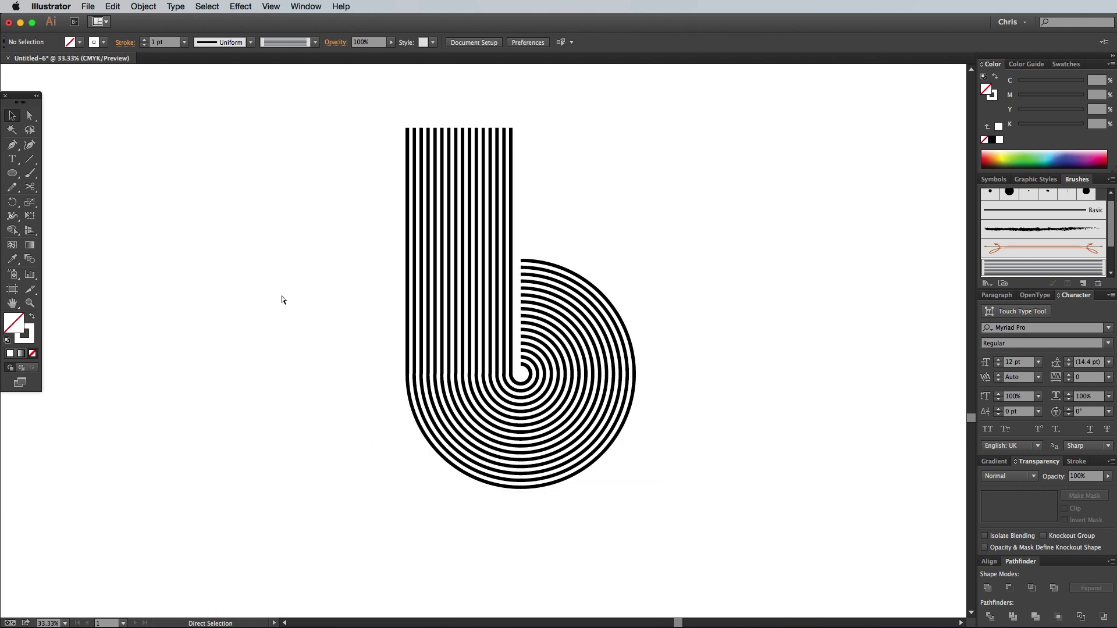
pyautogui.scroll(5, 282, 299)
pyautogui.scroll(3, 281, 299)
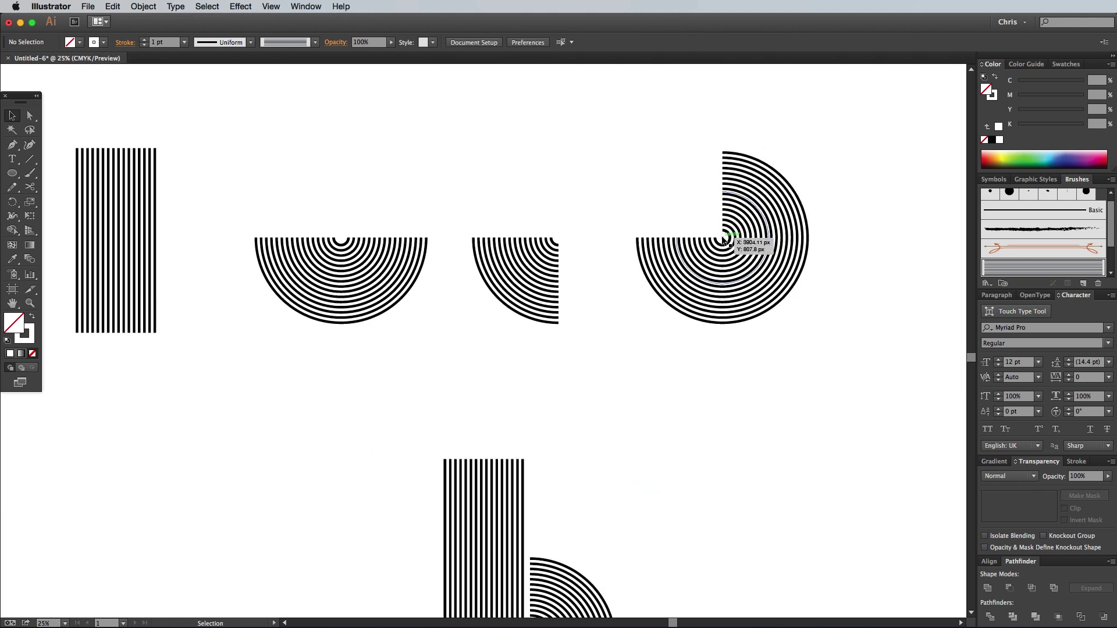
# - Place a rotated spiral copy atop the stripes and copy the stripes to the lower right
pyautogui.moveTo(790, 286); pyautogui.dragTo(575, 407)
pyautogui.moveTo(644, 478); pyautogui.dragTo(436, 461)
pyautogui.moveTo(116, 256); pyautogui.dragTo(677, 472)
# - Rotate the stripe copy horizontal, run it out of the upper spiral, and bring it to front
pyautogui.moveTo(683, 552); pyautogui.dragTo(757, 457)
pyautogui.moveTo(643, 456); pyautogui.dragTo(561, 511)
pyautogui.rightClick(562, 509)
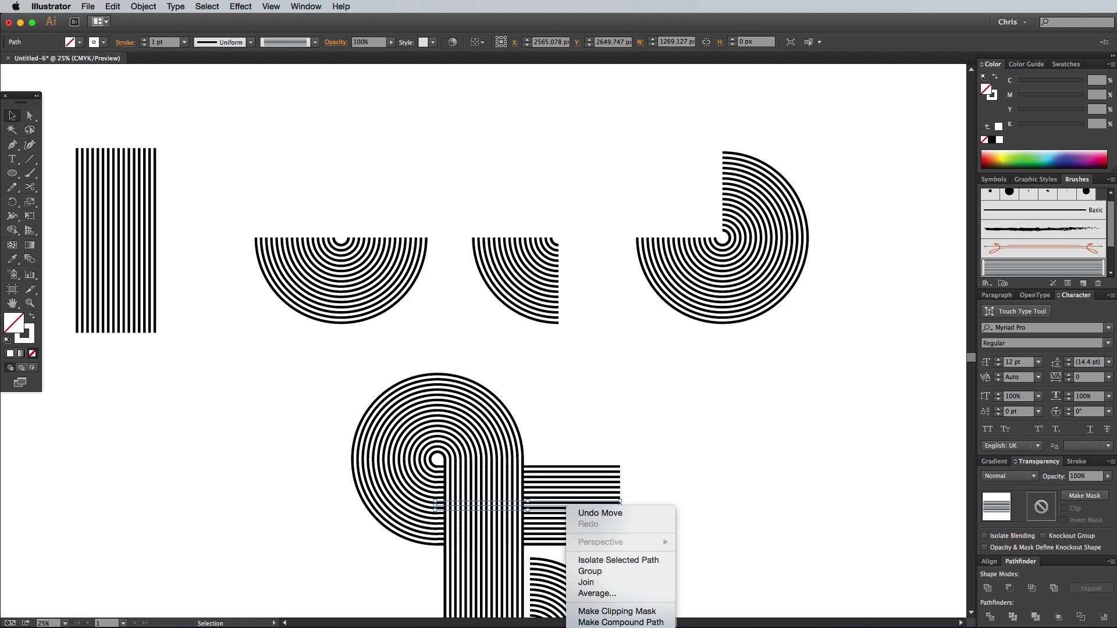
pyautogui.press('super+shift+bracketright')
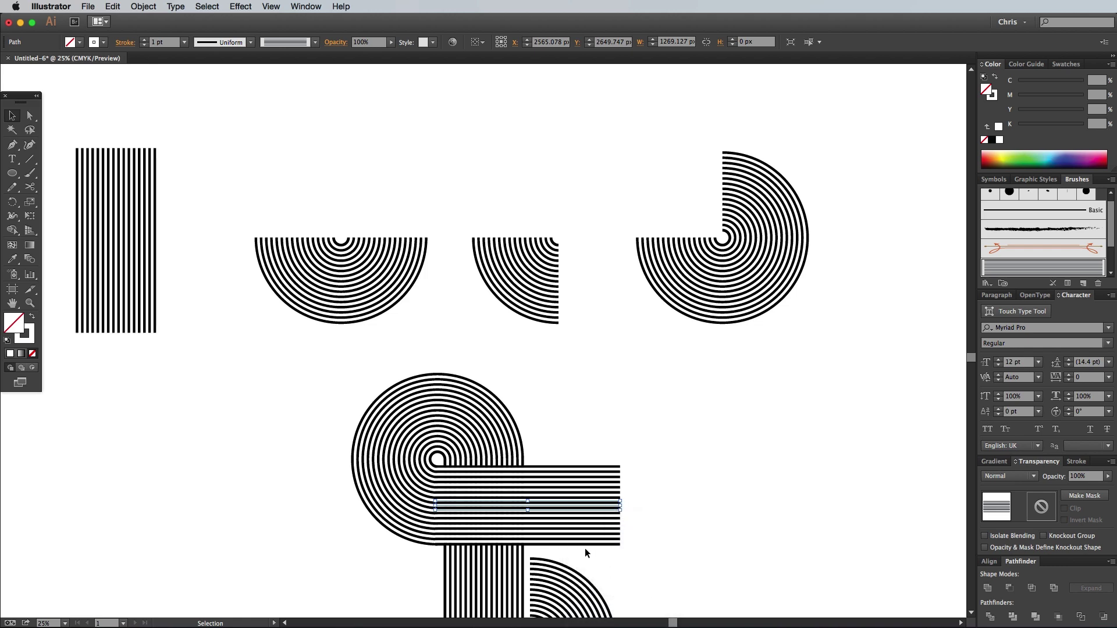
pyautogui.scroll(-5, 594, 519)
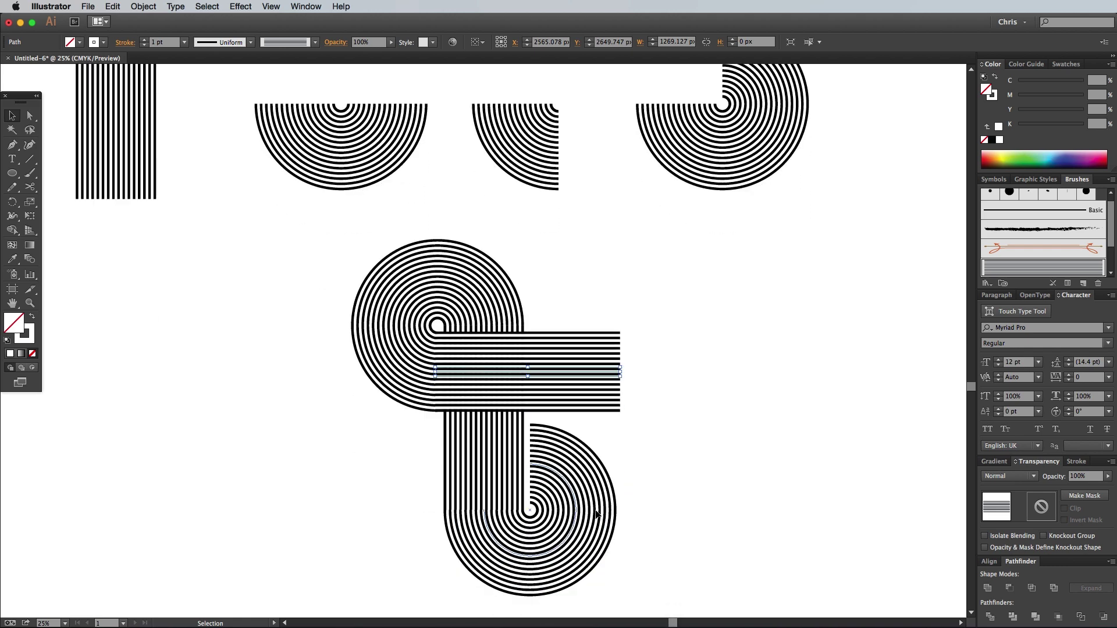
pyautogui.click(731, 434)
# - Copy the quarter-arc piece down toward the horizontal bar
pyautogui.hscroll(3, 708, 439)
pyautogui.scroll(1, 707, 439)
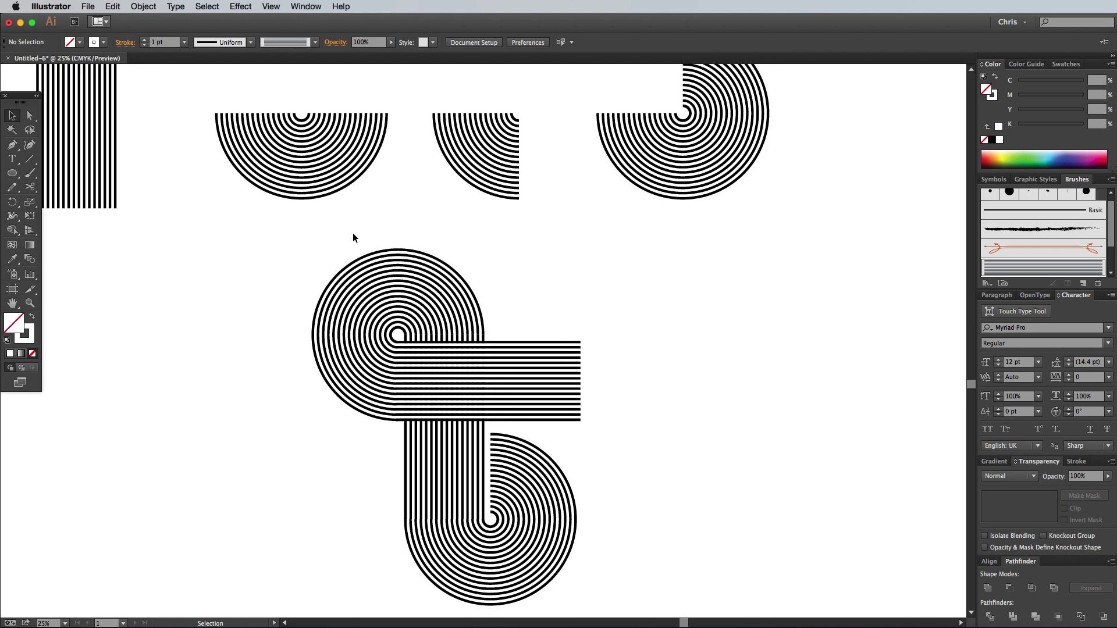
pyautogui.moveTo(486, 152); pyautogui.dragTo(616, 319)
# - Fit the arc copy onto the horizontal stripes' end and copy another ring piece into the loops
pyautogui.moveTo(677, 389); pyautogui.dragTo(599, 408)
pyautogui.click(747, 420)
pyautogui.scroll(2, 374, 276)
pyautogui.hscroll(-2, 373, 276)
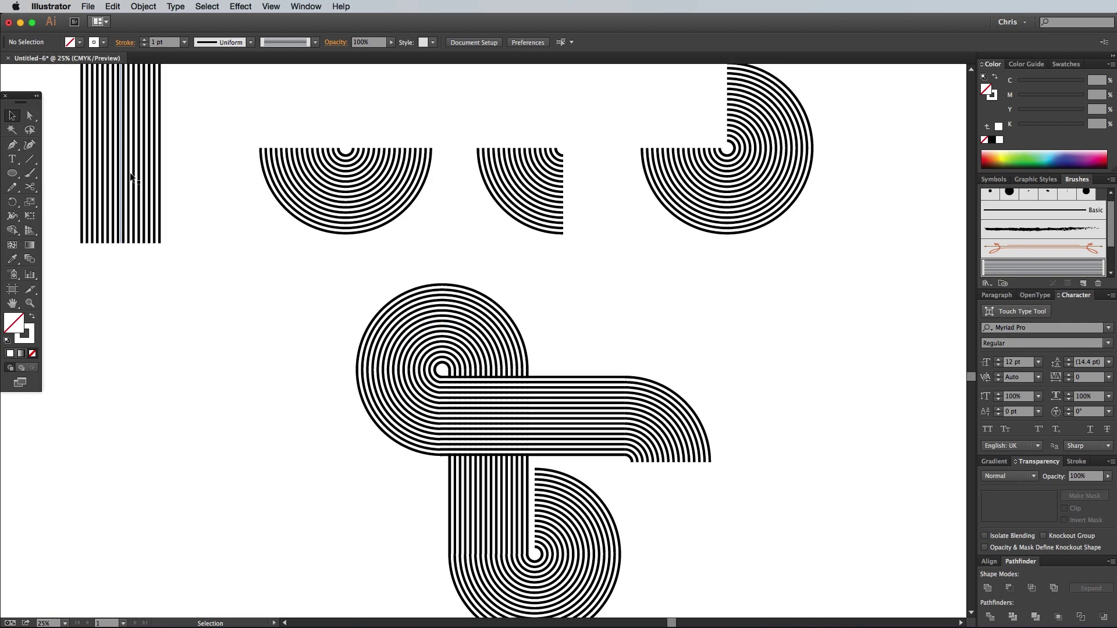
pyautogui.moveTo(634, 588); pyautogui.dragTo(814, 448)
pyautogui.press('super+1')
pyautogui.press('super+minus')
pyautogui.press('super+minus')
pyautogui.press('super+minus')
pyautogui.press('super+minus')
pyautogui.click(635, 444)
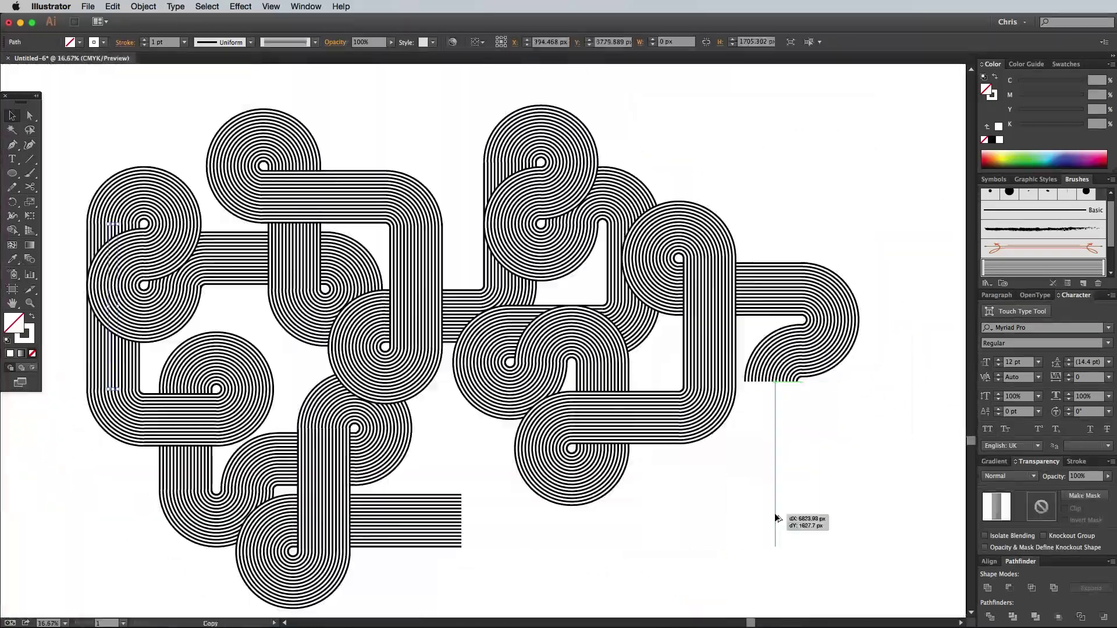
pyautogui.moveTo(781, 516); pyautogui.dragTo(760, 491)
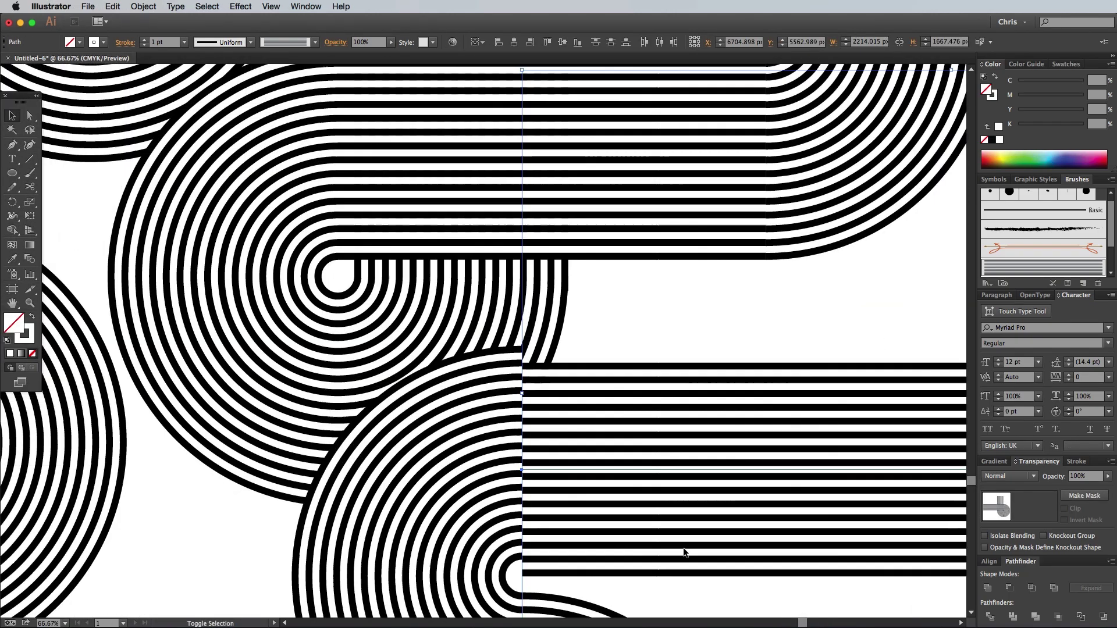
# - Nudge the stripe path up and stretch the vertical stripes to meet the arc above, checking the joins
pyautogui.hotkey('shift', 'Up')
pyautogui.hotkey('shift', 'Up')
pyautogui.hotkey('shift', 'Up')
pyautogui.hotkey('shift', 'Up')
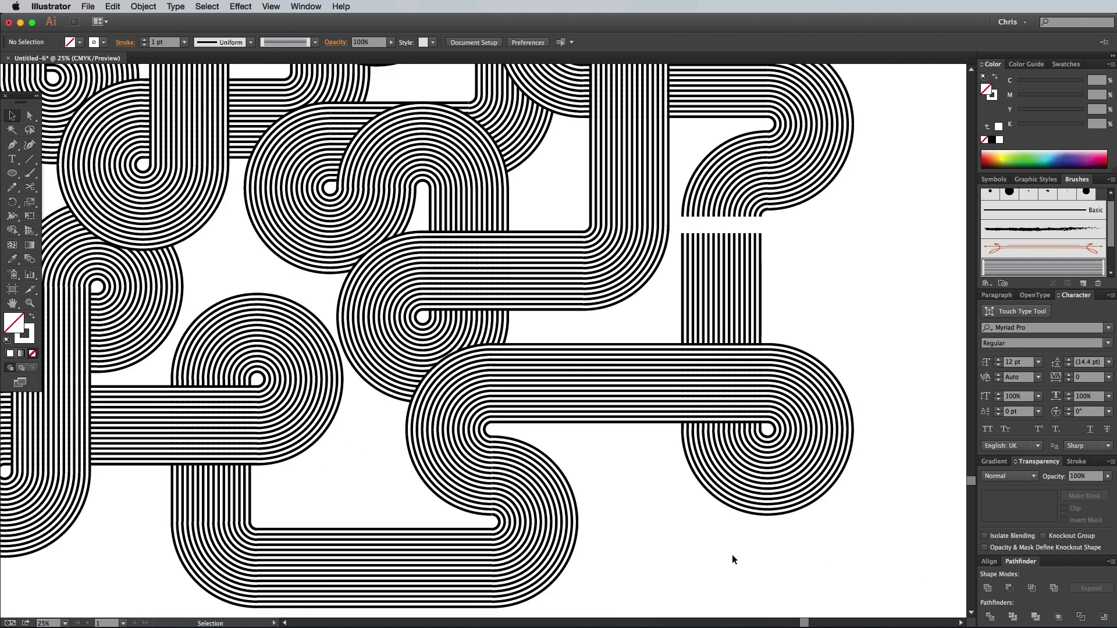
pyautogui.hscroll(5, 732, 554)
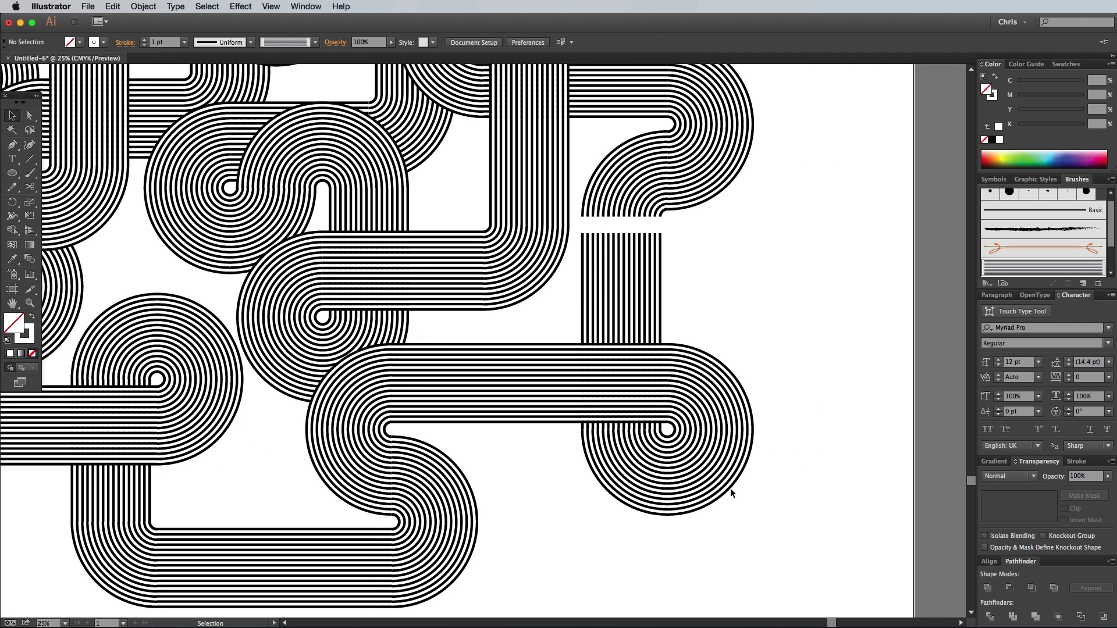
pyautogui.click(622, 268)
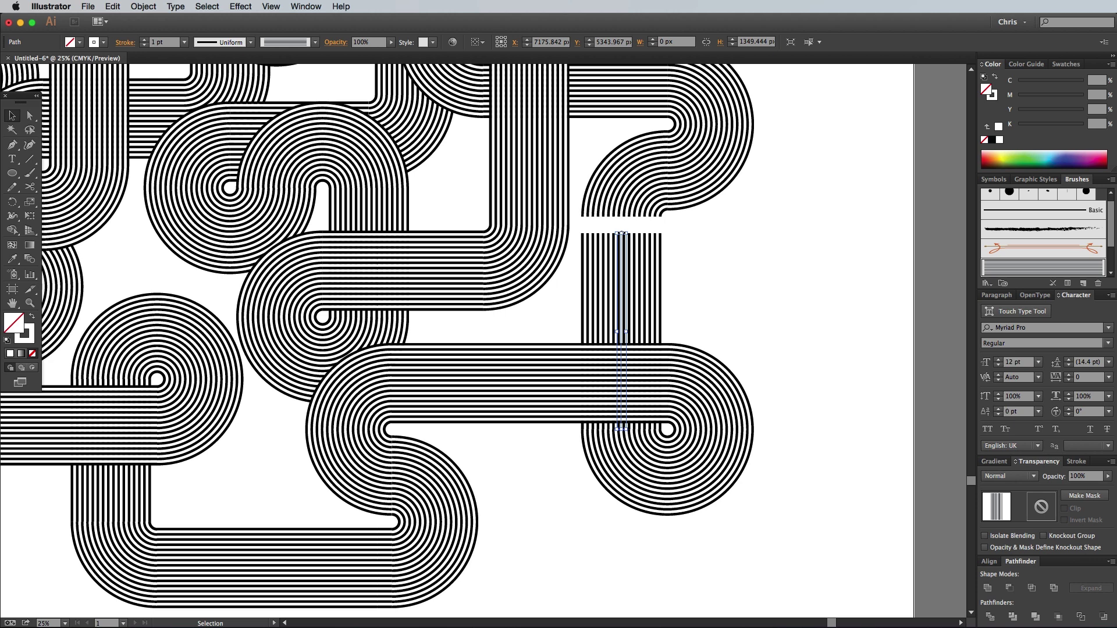
pyautogui.moveTo(621, 232); pyautogui.dragTo(622, 216)
pyautogui.click(745, 259)
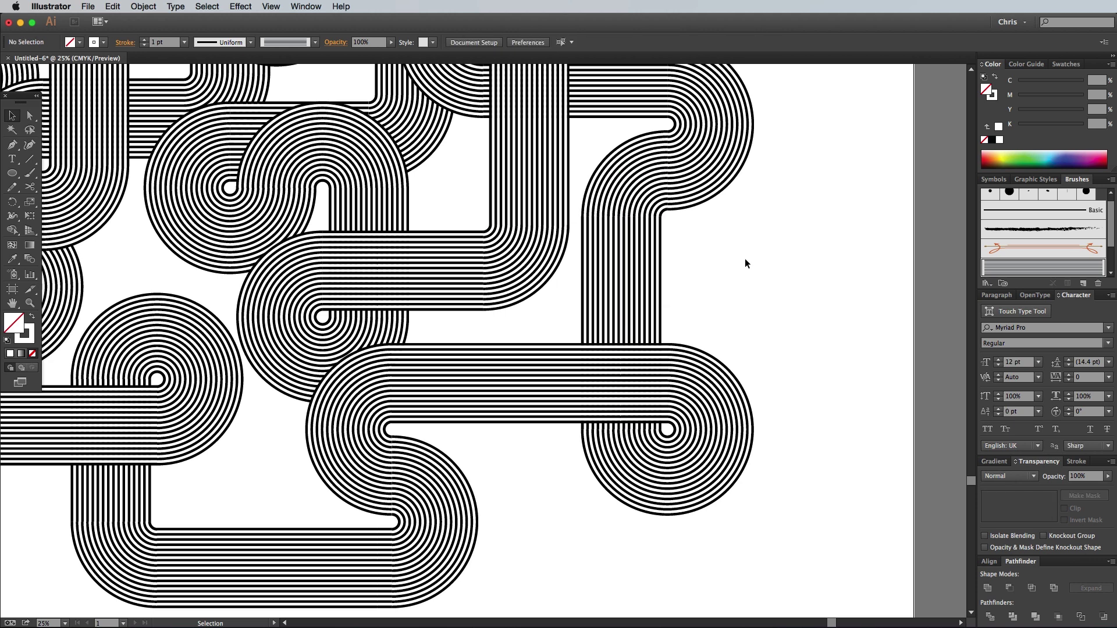
pyautogui.press('super+minus')
pyautogui.press('super+minus')
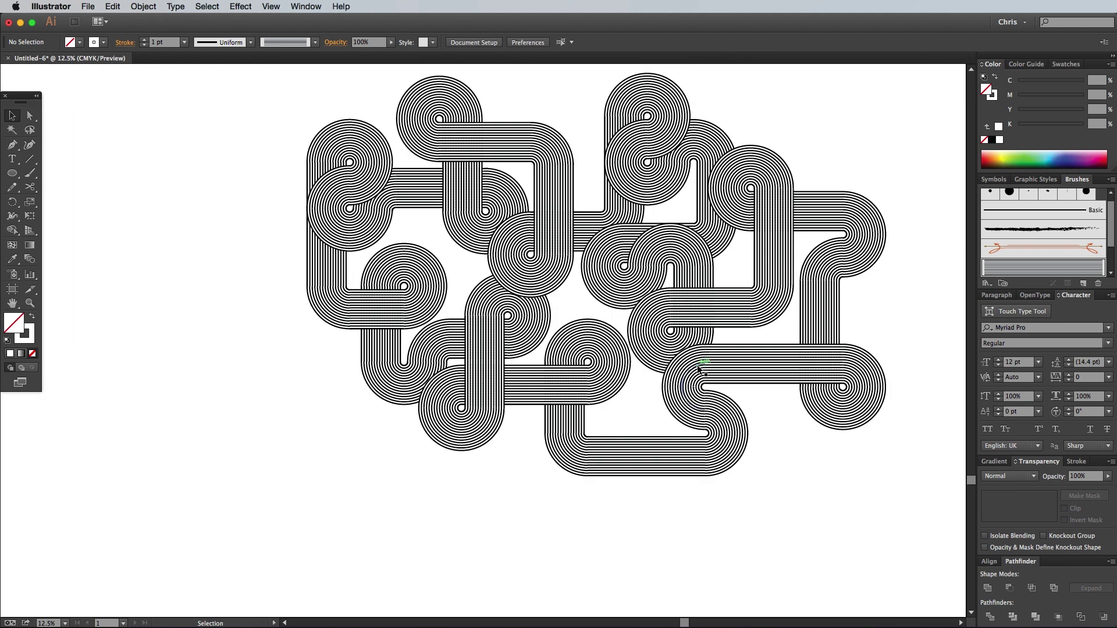
pyautogui.press('super+plus')
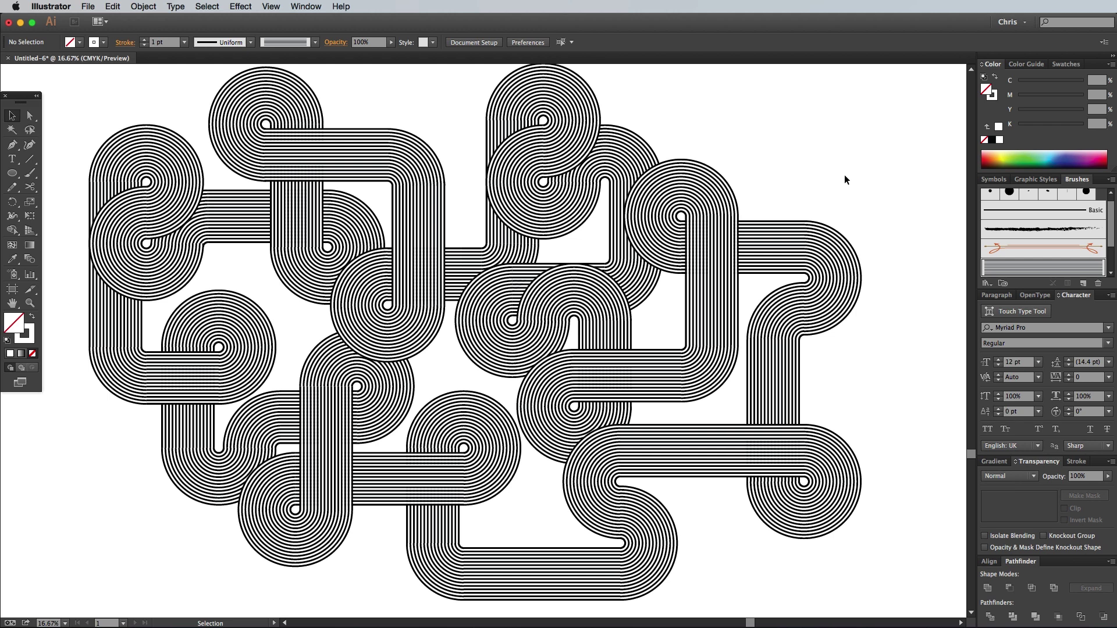
pyautogui.press('super+plus')
pyautogui.press('super+plus')
pyautogui.press('super+plus')
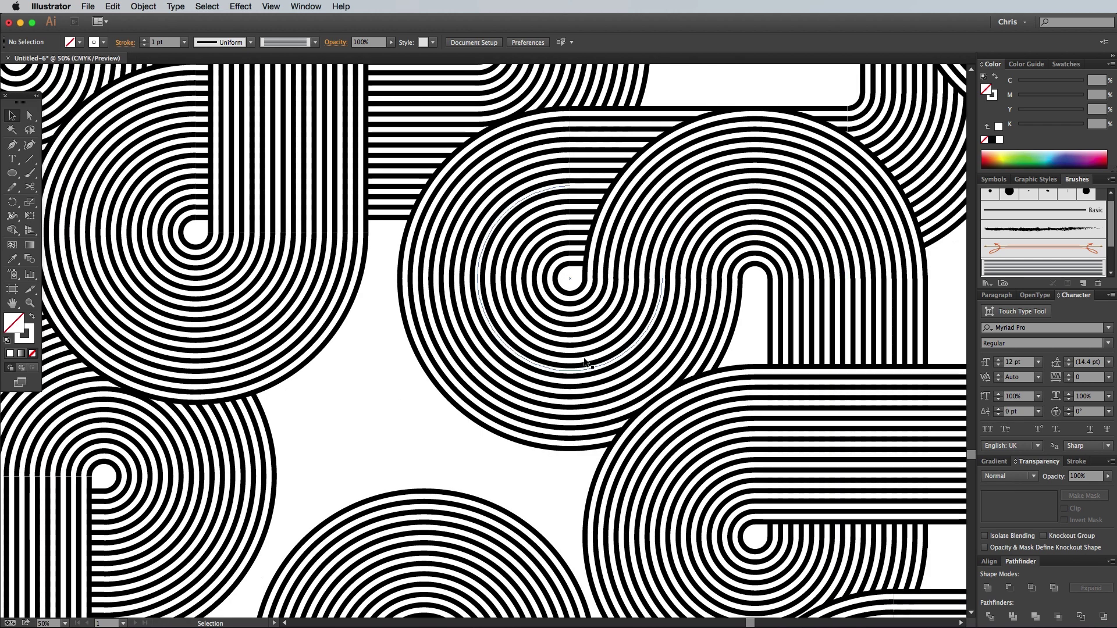
pyautogui.hscroll(-5, 584, 357)
pyautogui.press('super+minus')
pyautogui.press('super+minus')
pyautogui.press('super+minus')
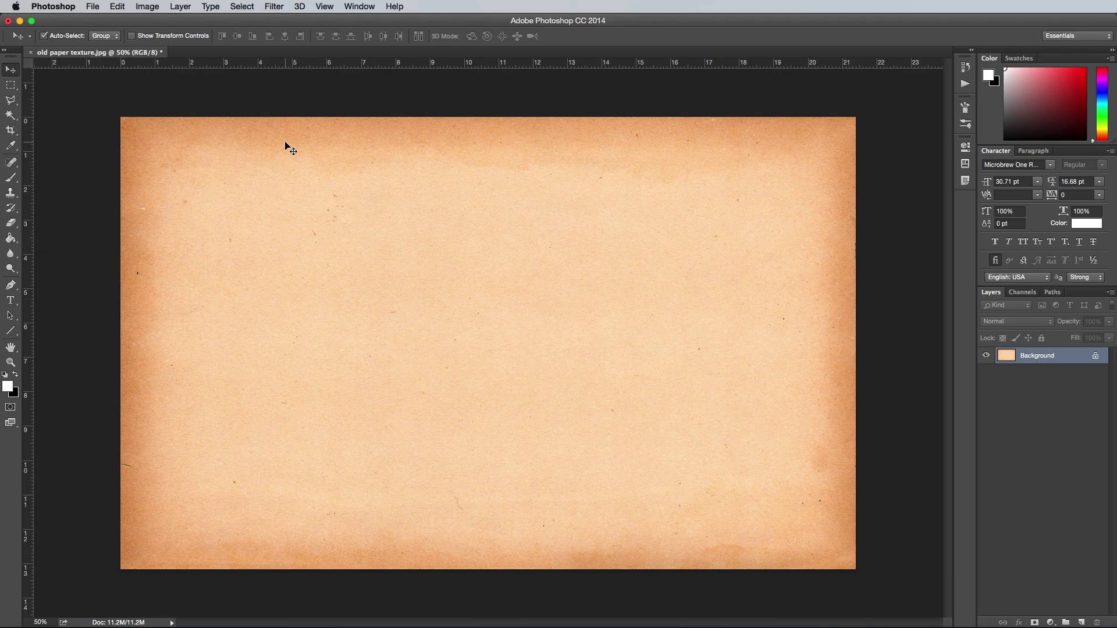
# - Desaturate the old paper texture to remove its colour
pyautogui.click(153, 6)
pyautogui.moveTo(167, 38)
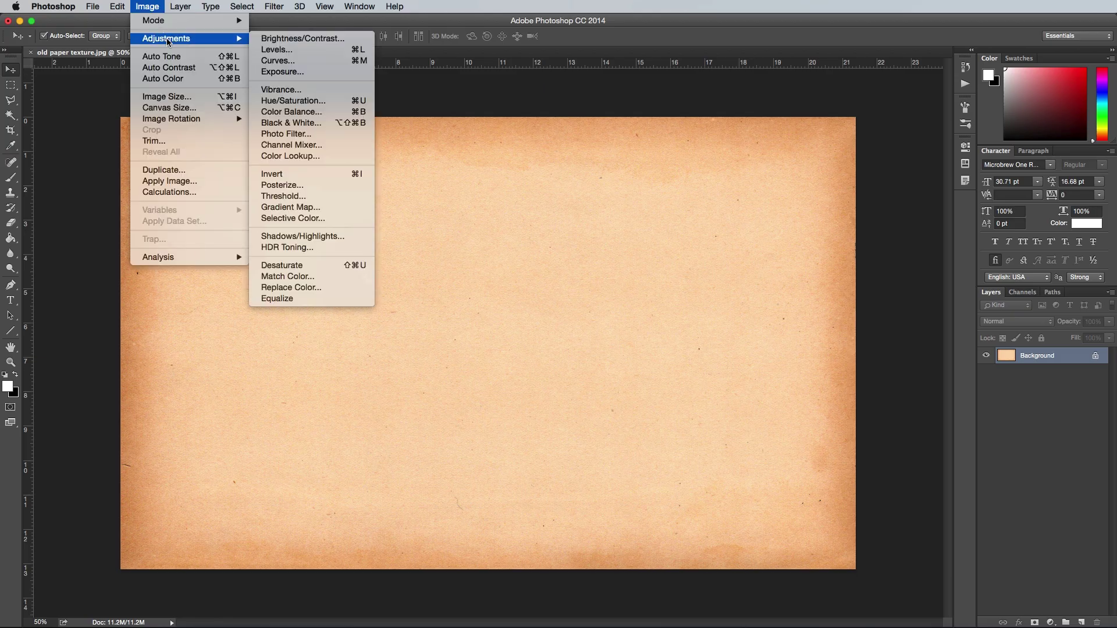
pyautogui.click(292, 266)
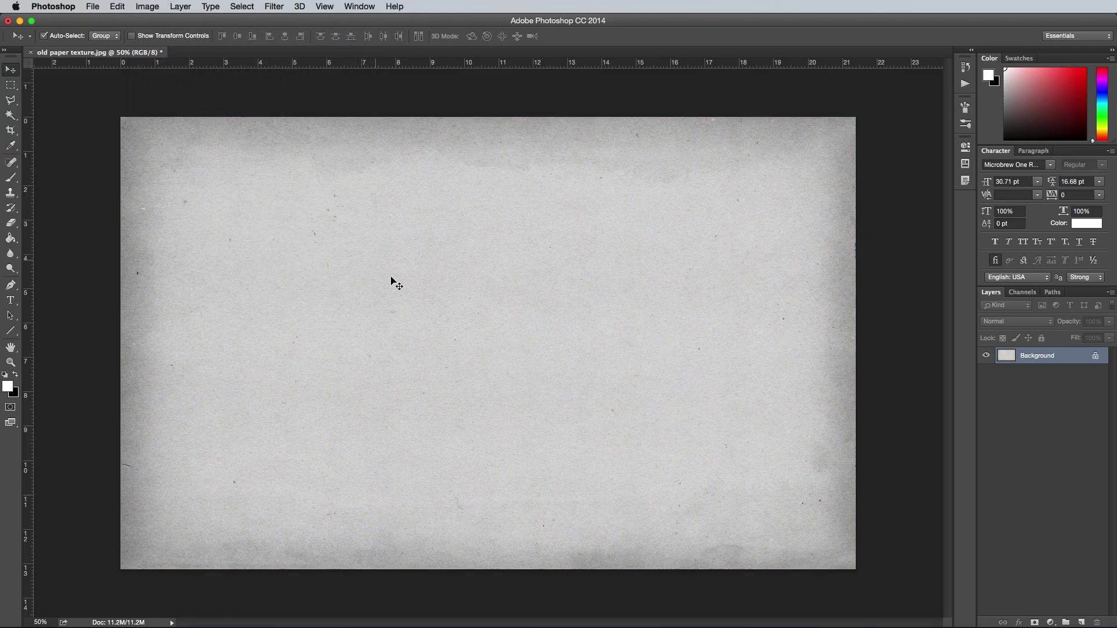
# - Boost the paper's contrast with Levels, raising the black point and lowering the white point
pyautogui.click(147, 6)
pyautogui.moveTo(160, 41)
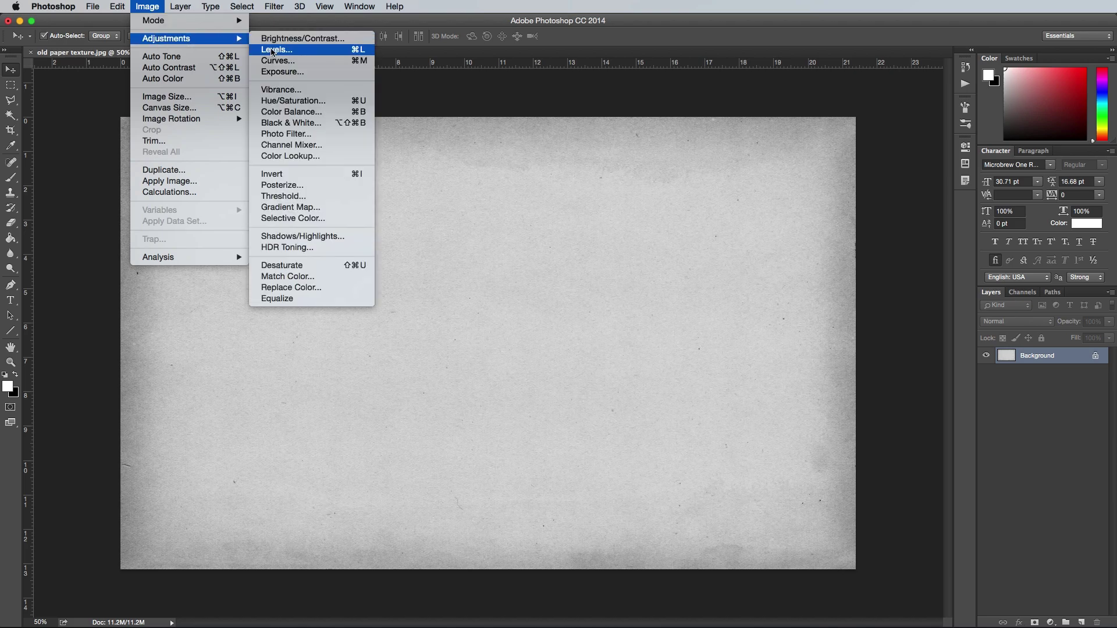
pyautogui.click(277, 49)
pyautogui.moveTo(1065, 208); pyautogui.dragTo(391, 203)
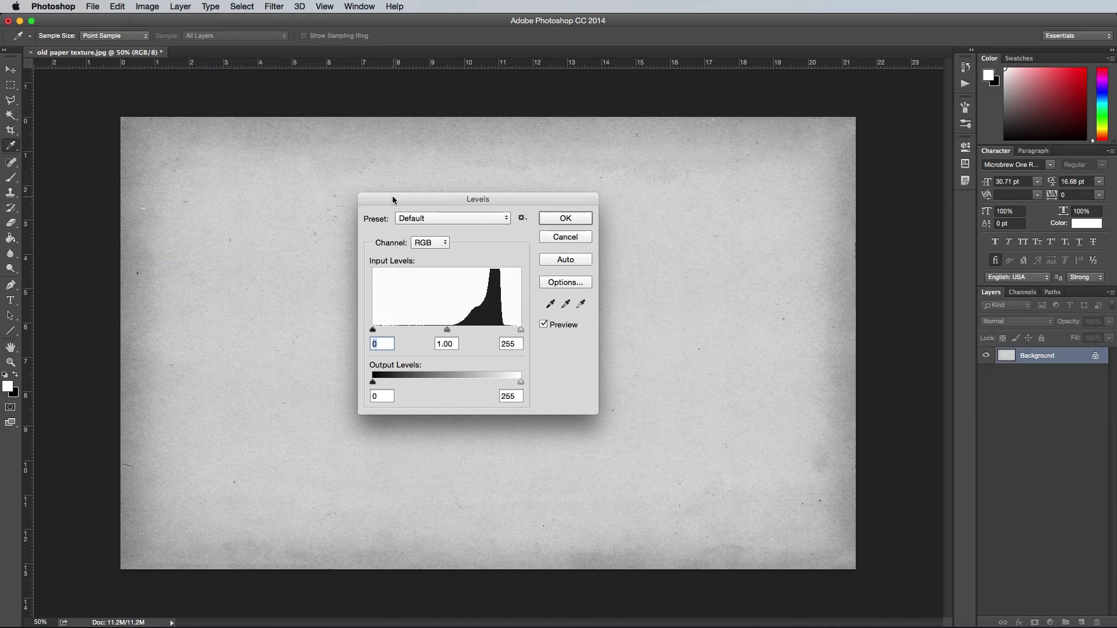
pyautogui.write('9')
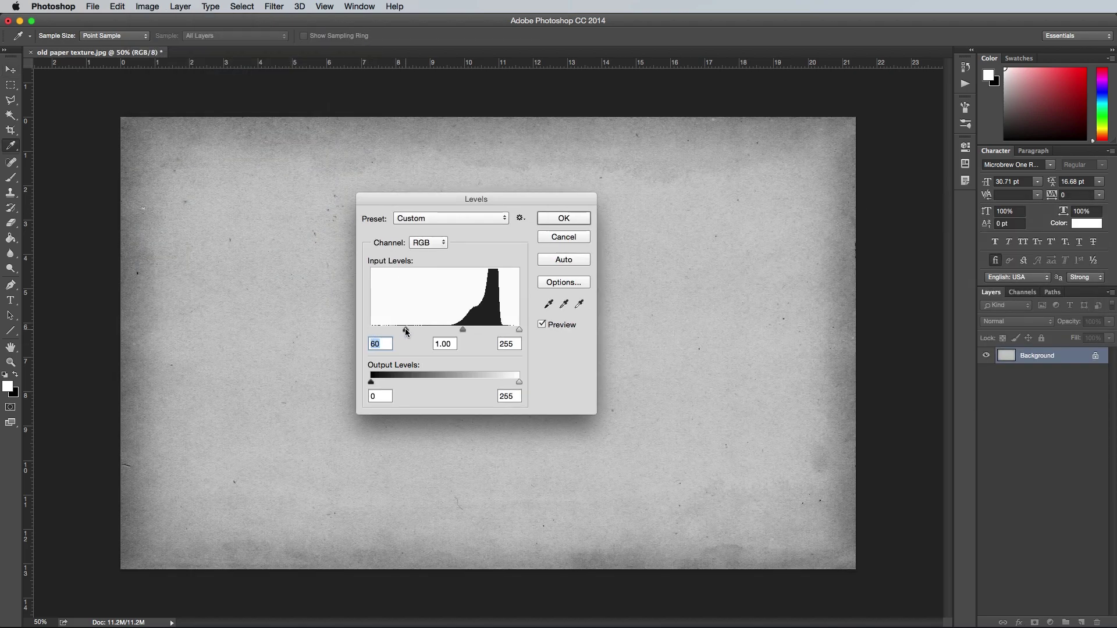
pyautogui.moveTo(406, 329); pyautogui.dragTo(416, 329)
pyautogui.moveTo(519, 329); pyautogui.dragTo(511, 329)
pyautogui.click(556, 220)
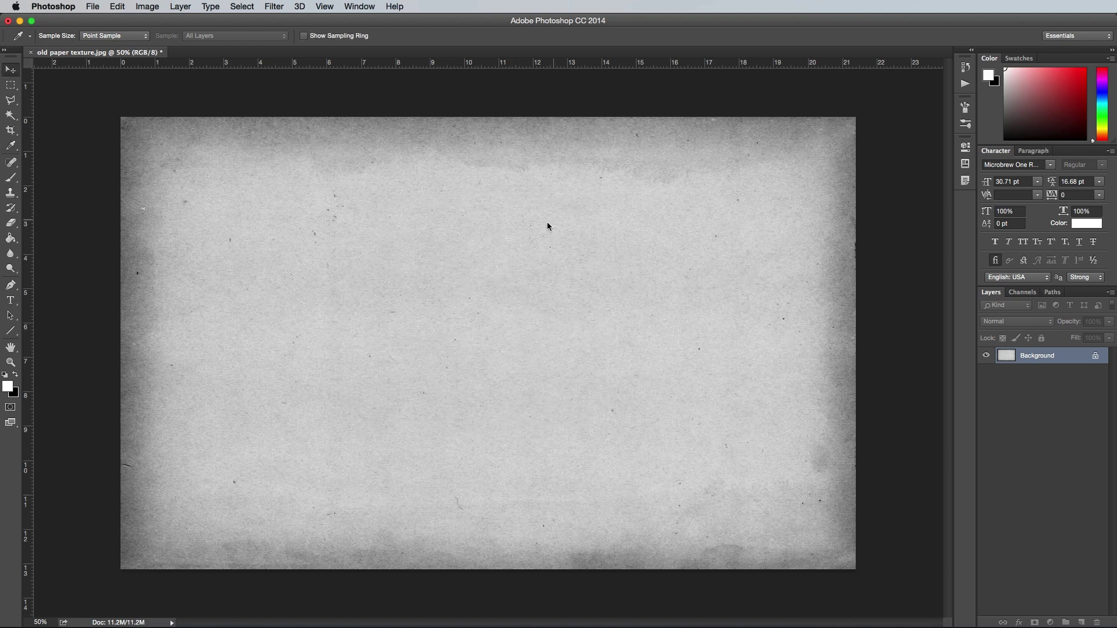
# - Apply Filter > Sharpen > Sharpen to the paper texture
pyautogui.press('v')
pyautogui.click(280, 7)
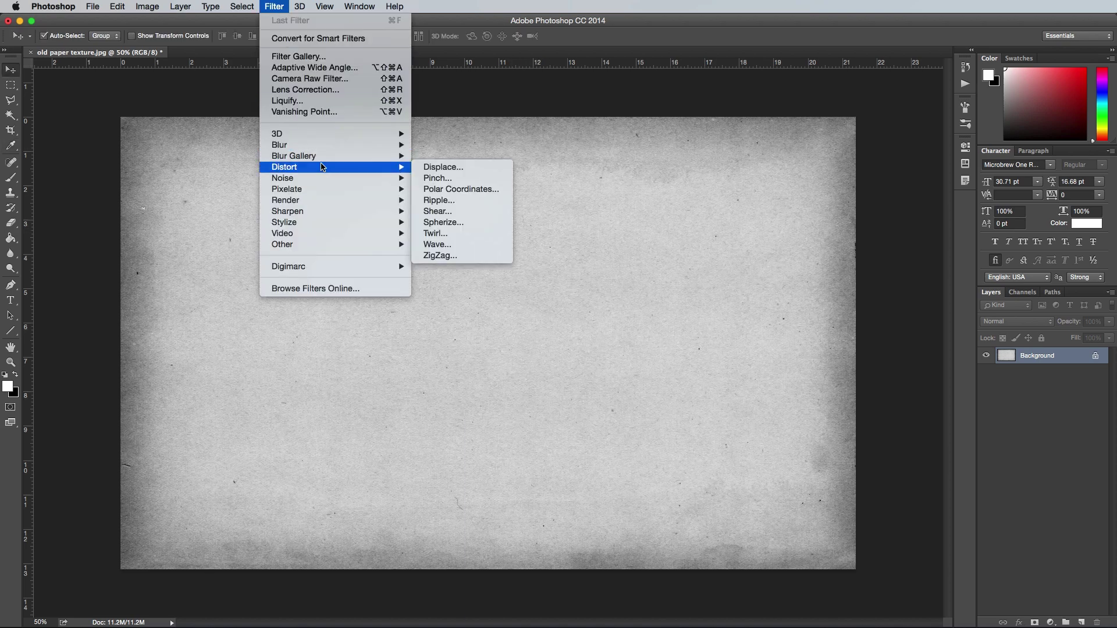
pyautogui.moveTo(369, 214)
pyautogui.click(432, 222)
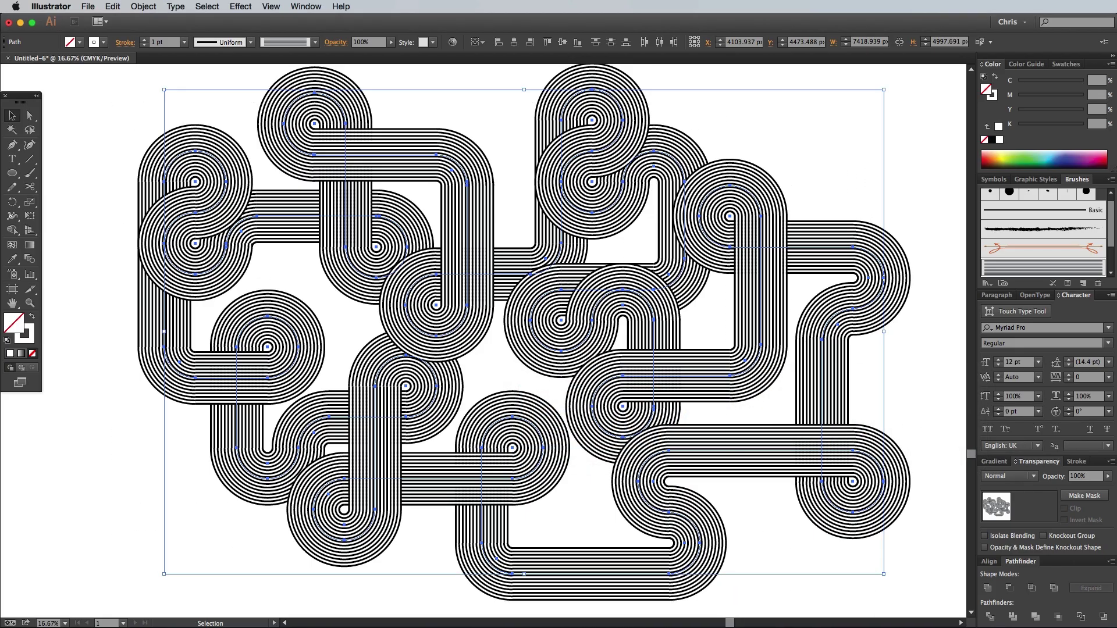
# - Paste the striped loop pattern onto the paper as pixels, shrunk slightly to fit
pyautogui.press('super+Tab')
pyautogui.press('super+v')
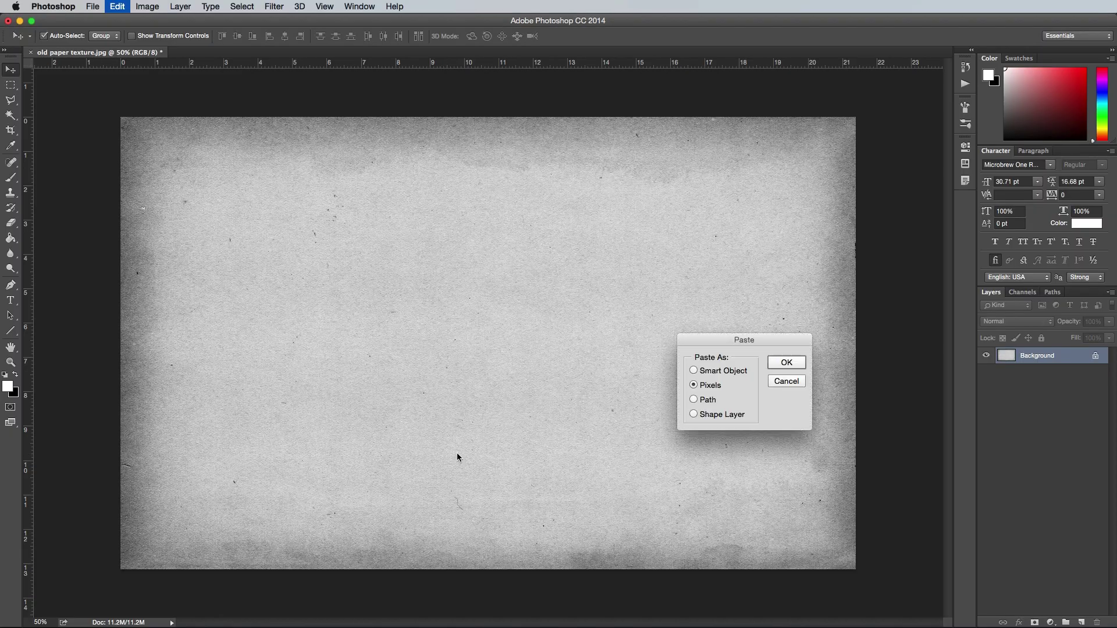
pyautogui.click(780, 362)
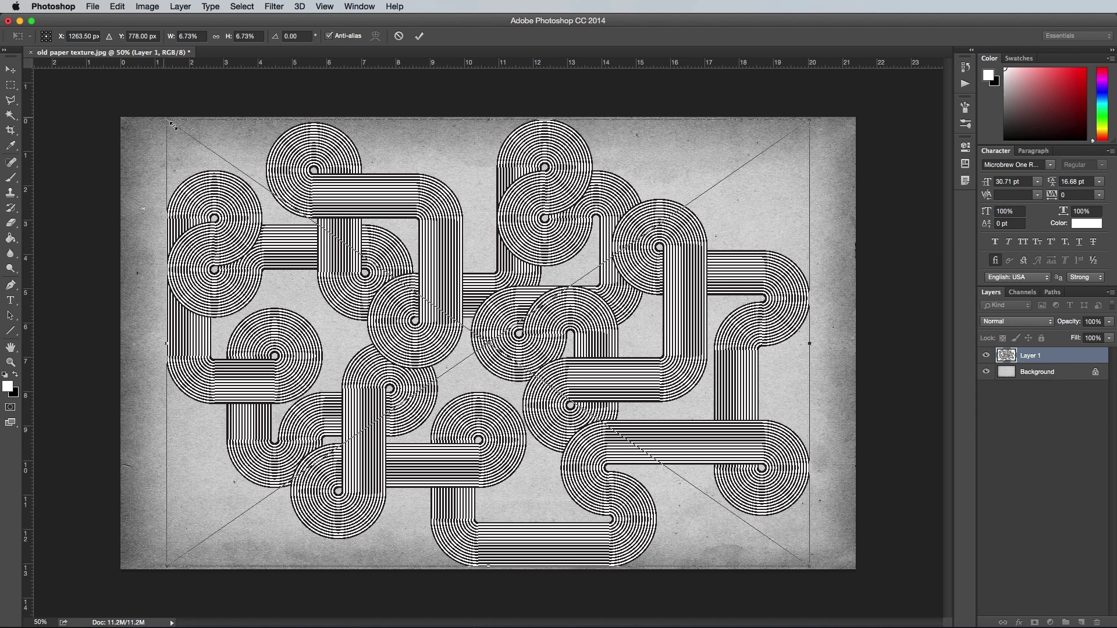
pyautogui.moveTo(171, 125); pyautogui.dragTo(189, 133)
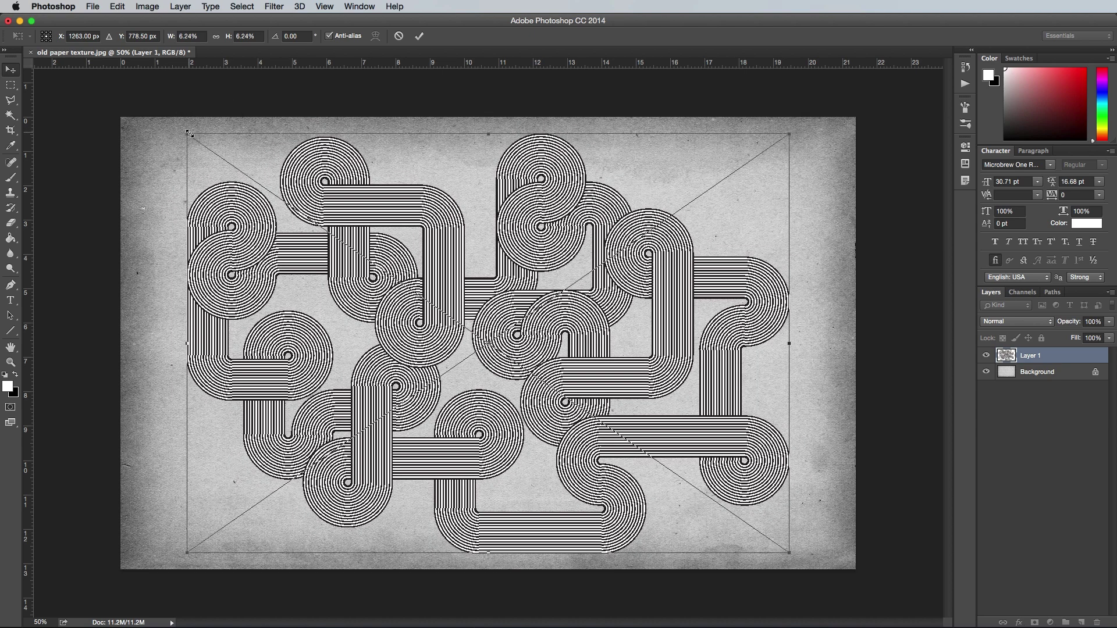
pyautogui.press('Return')
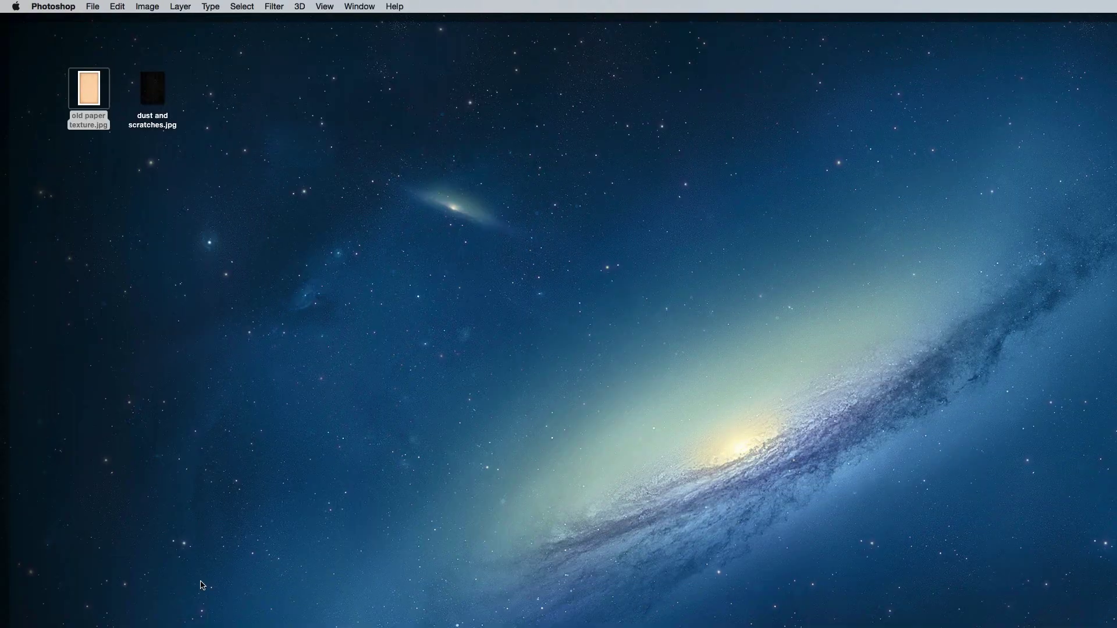
# - Open dust and scratches.jpg in Photoshop from its right-click menu
pyautogui.rightClick(158, 97)
pyautogui.moveTo(204, 110)
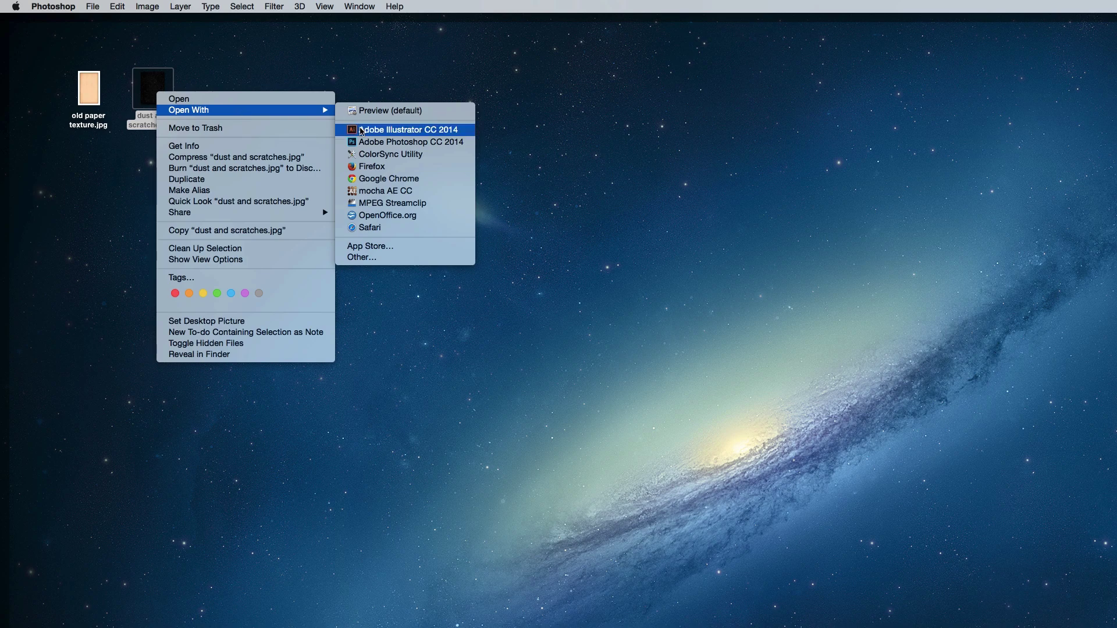
pyautogui.click(370, 144)
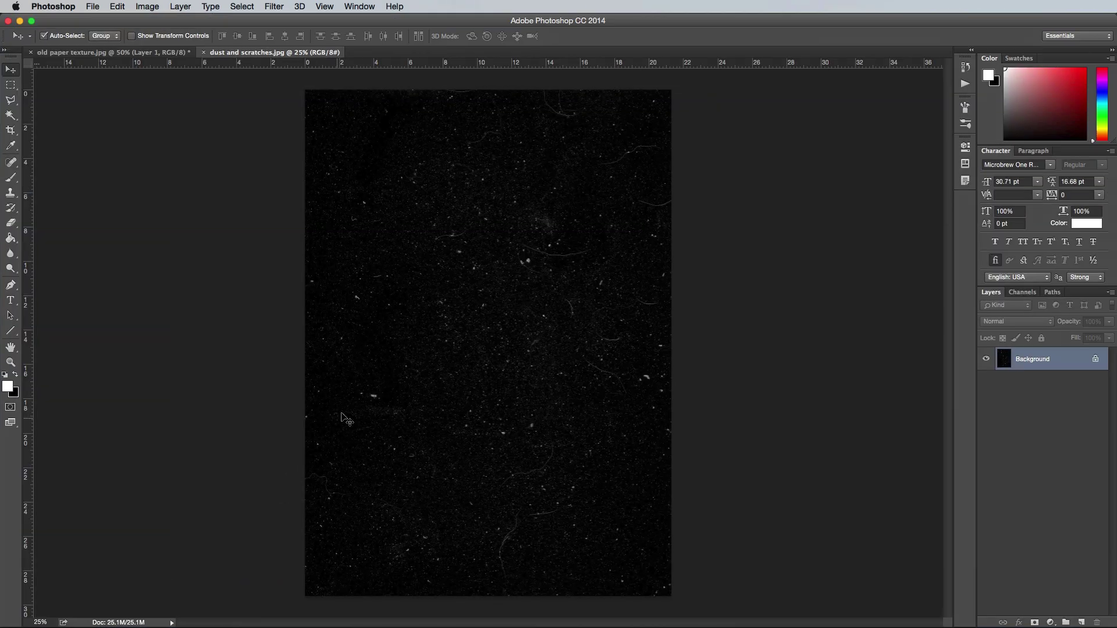
# - Copy the entire dust and scratches image, then close that file
pyautogui.press('super+a')
pyautogui.press('super+c')
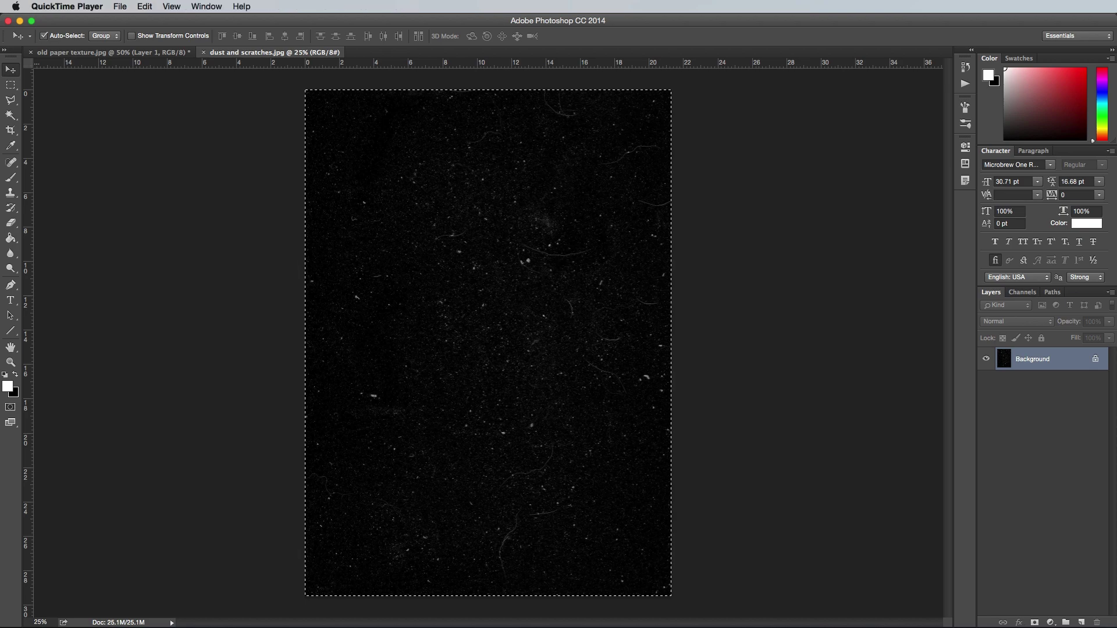
pyautogui.press('super+w')
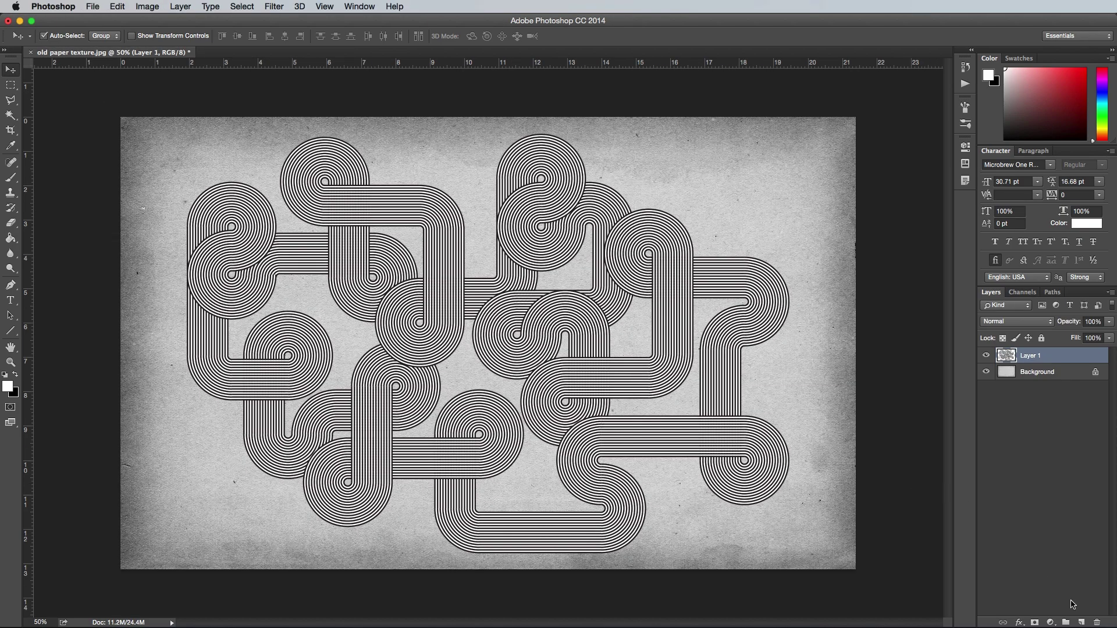
# - Add a layer mask to the pattern layer and paste the inverted dust texture into it
pyautogui.click(1034, 623)
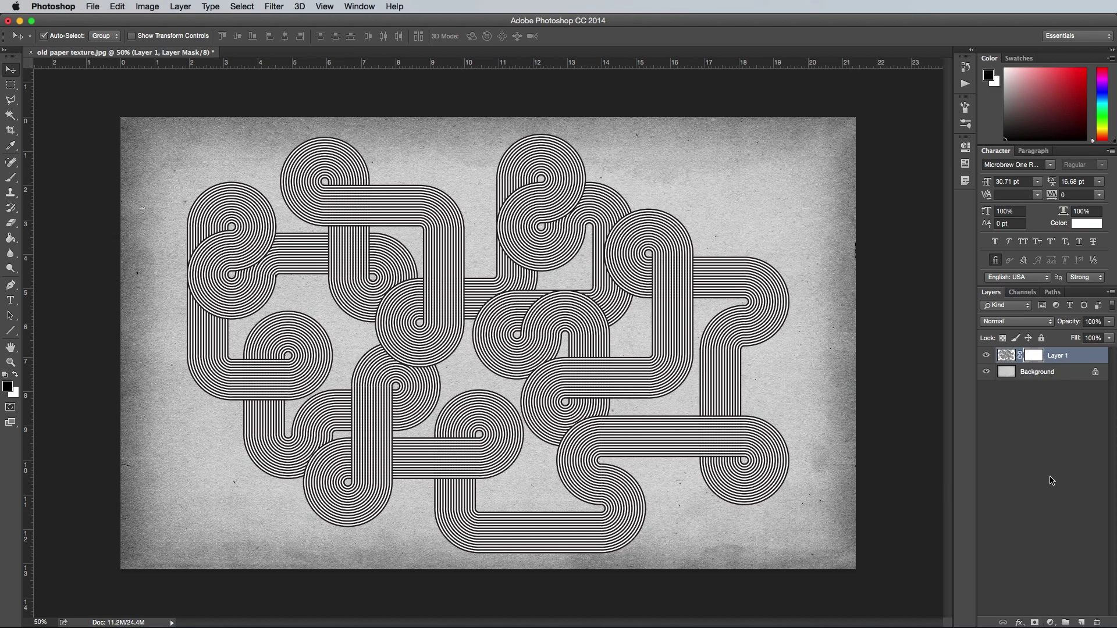
pyautogui.keyDown('alt'); pyautogui.click(1036, 356); pyautogui.keyUp('alt')
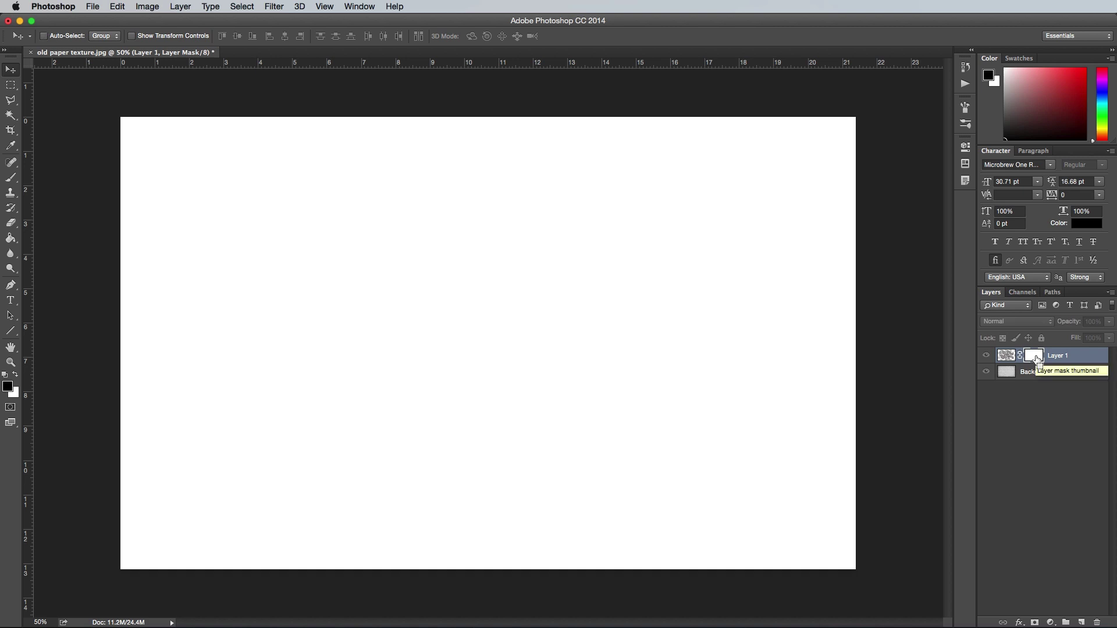
pyautogui.press('super+v')
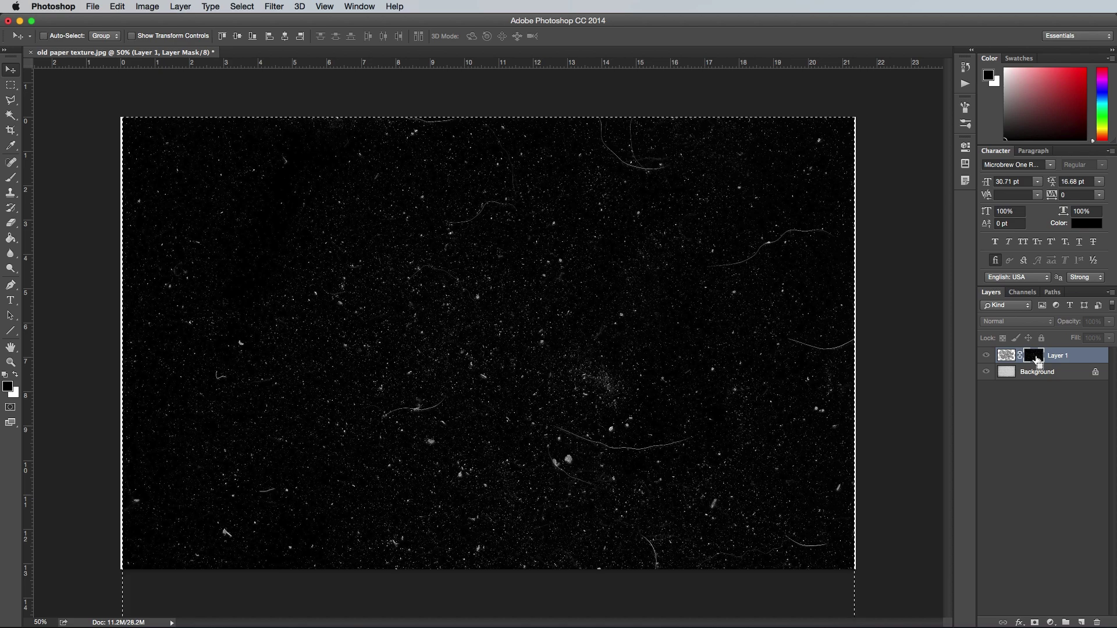
pyautogui.press('super+i')
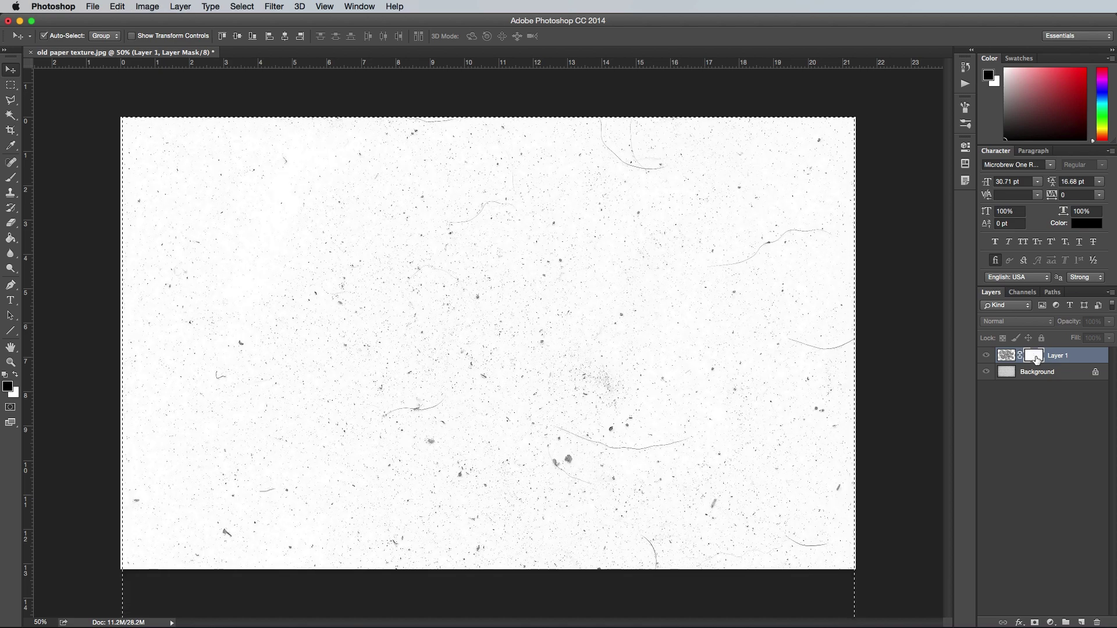
# - Raise the mask's Levels black point to strengthen the specks, then reselect the pattern layer
pyautogui.press('super+l')
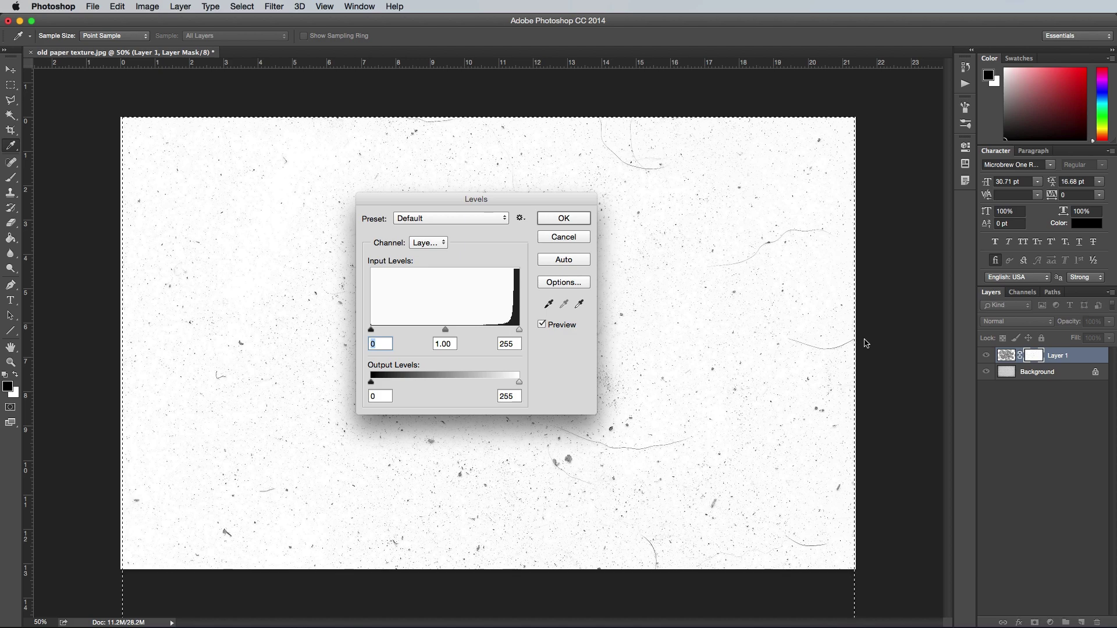
pyautogui.moveTo(373, 332); pyautogui.dragTo(487, 333)
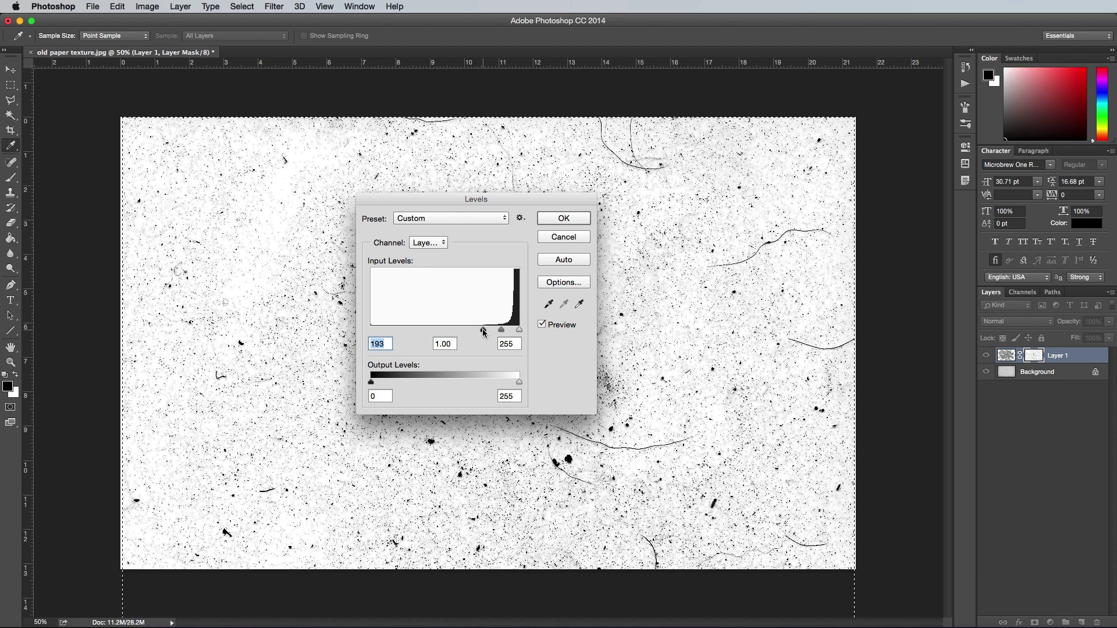
pyautogui.click(553, 218)
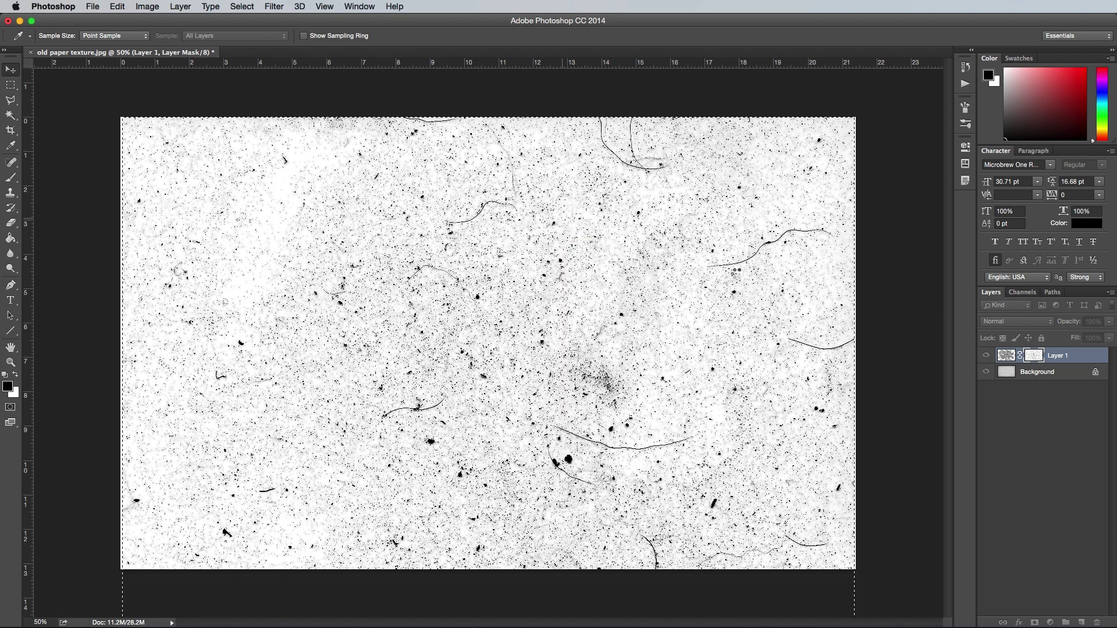
pyautogui.press('v')
pyautogui.press('super+2')
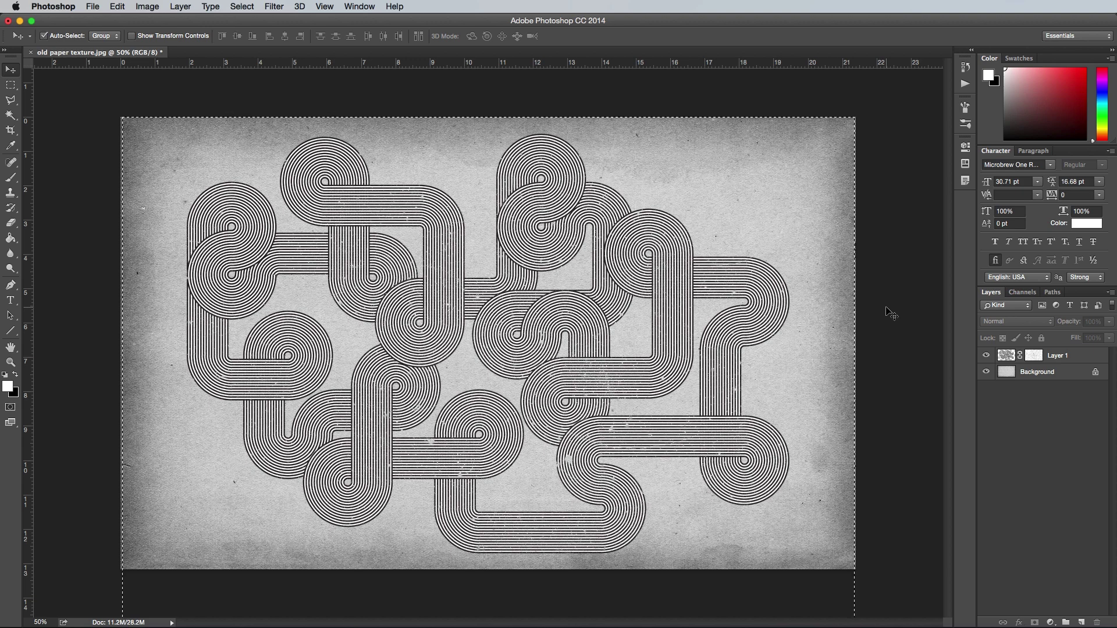
pyautogui.click(1005, 357)
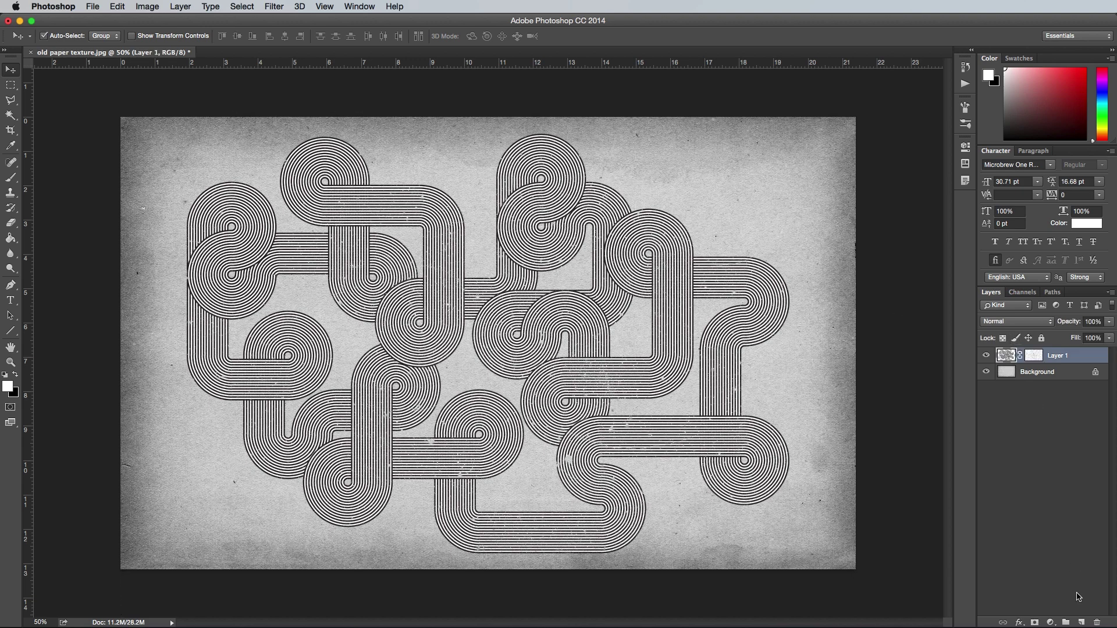
# - On a new layer, paint eleven soft white brush glows scattered across the pattern
pyautogui.click(1081, 622)
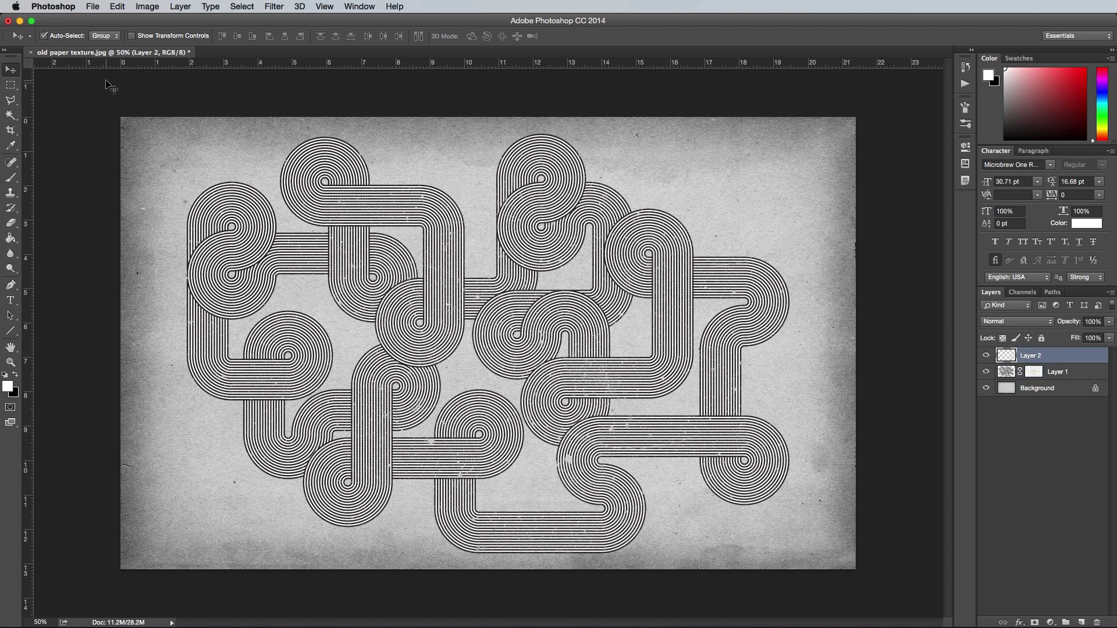
pyautogui.click(11, 182)
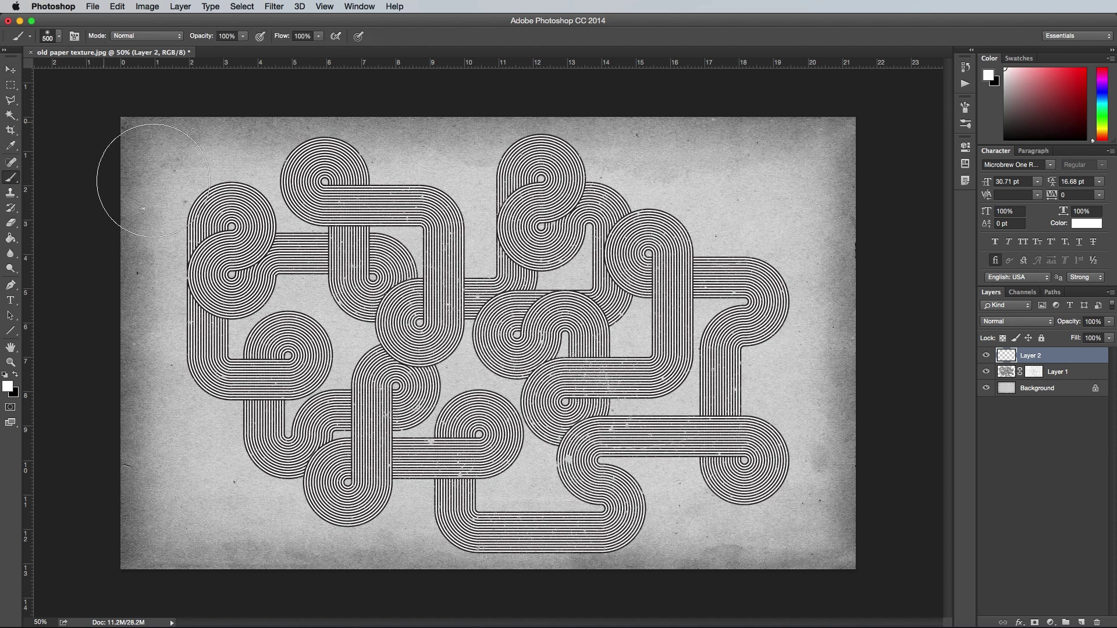
pyautogui.click(231, 224)
pyautogui.click(361, 189)
pyautogui.click(362, 381)
pyautogui.click(259, 357)
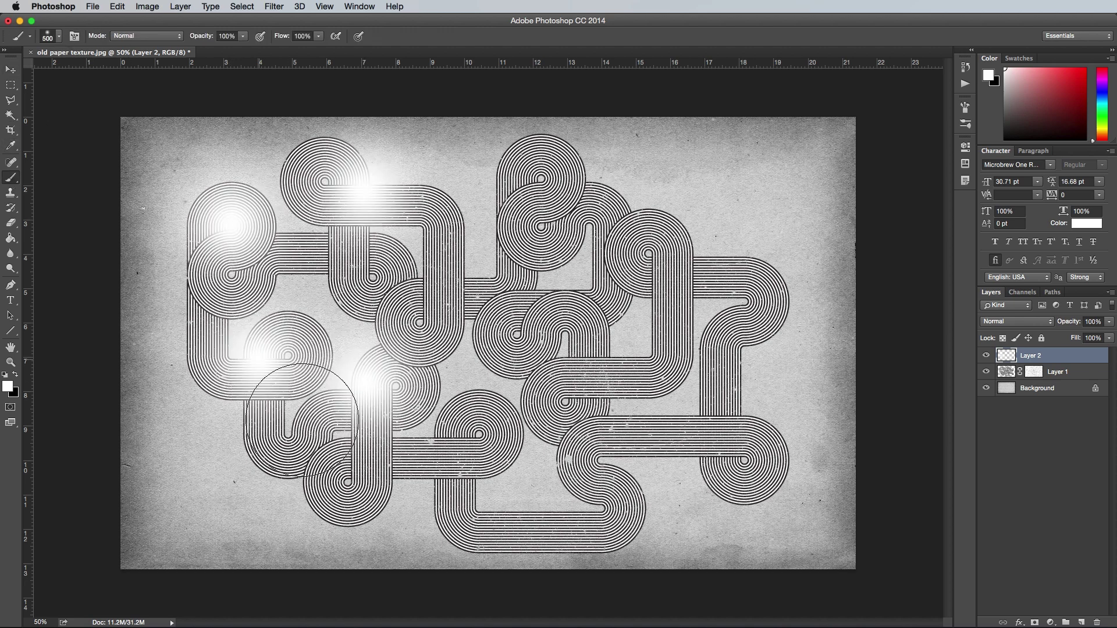
pyautogui.click(425, 541)
pyautogui.click(536, 495)
pyautogui.click(512, 336)
pyautogui.click(544, 227)
pyautogui.click(685, 256)
pyautogui.click(661, 383)
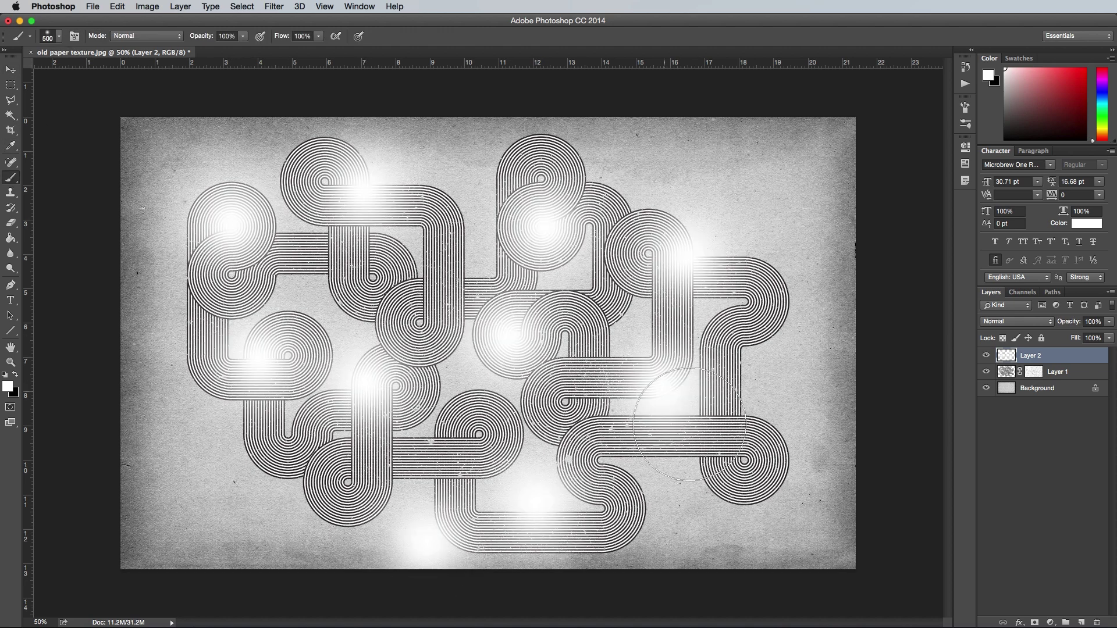
pyautogui.click(741, 449)
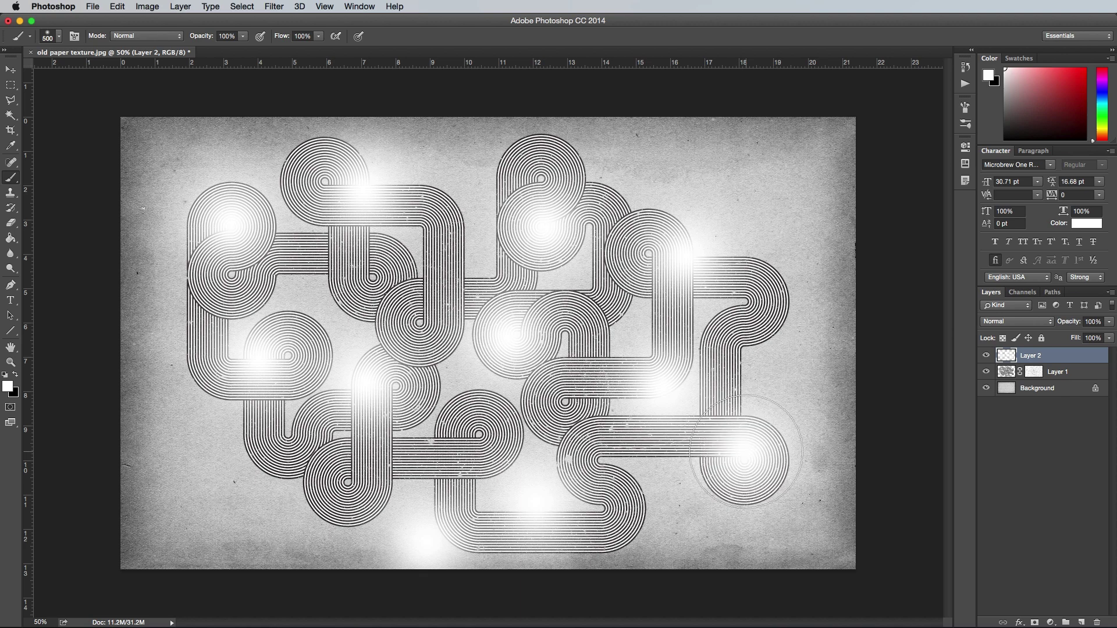
# - Set the glow layer's opacity to 30% and toggle its visibility to compare
pyautogui.click(1089, 324)
pyautogui.write('30')
pyautogui.press('Tab')
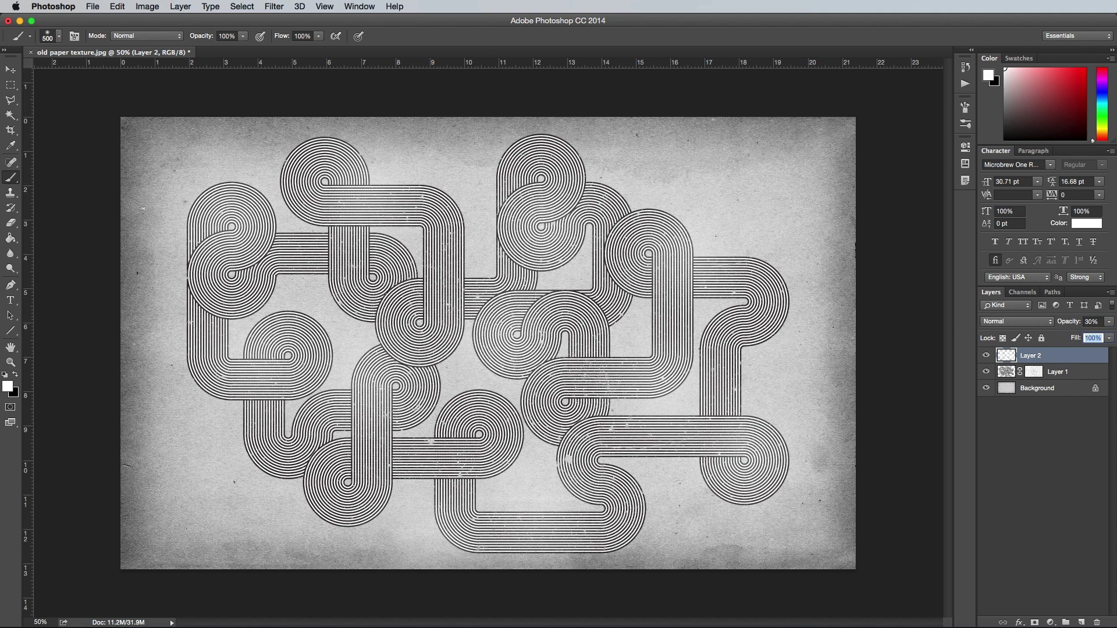
pyautogui.click(985, 356)
pyautogui.click(985, 356)
pyautogui.click(985, 356)
pyautogui.click(985, 357)
pyautogui.click(985, 356)
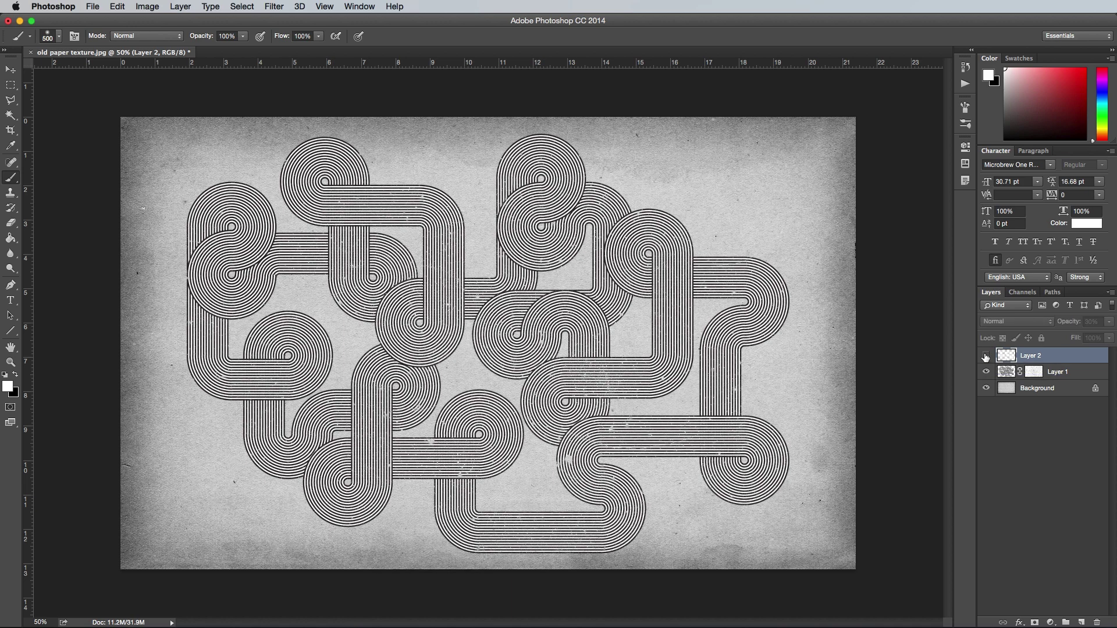
pyautogui.click(985, 356)
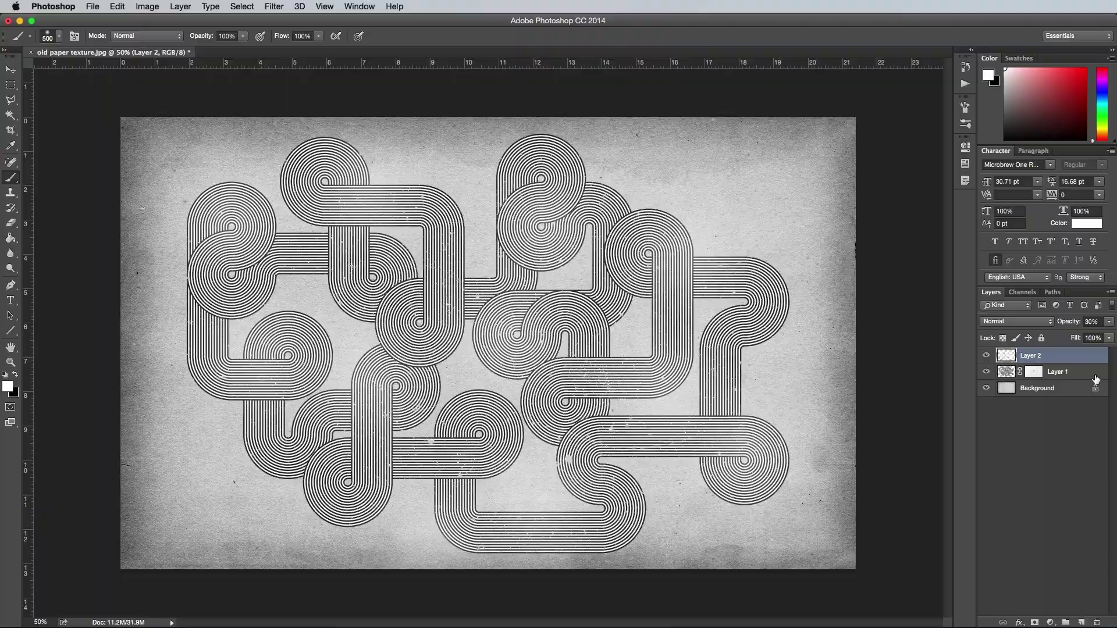